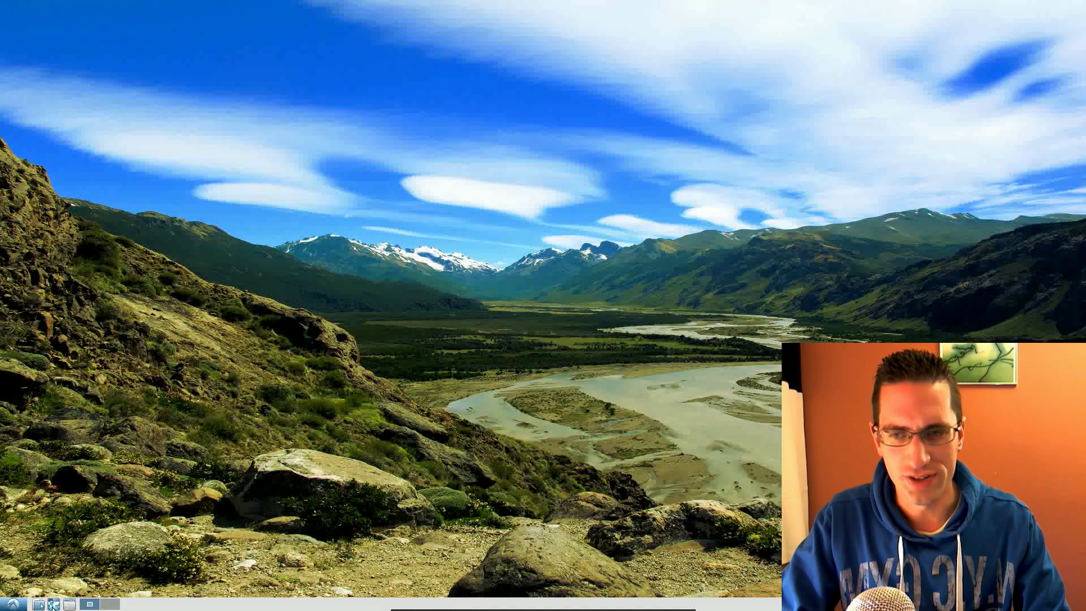
Launch Task Manager from System Tools, then start Firefox from the quick-launch bar.
{"action": "left_click", "coordinate": [13, 604]}
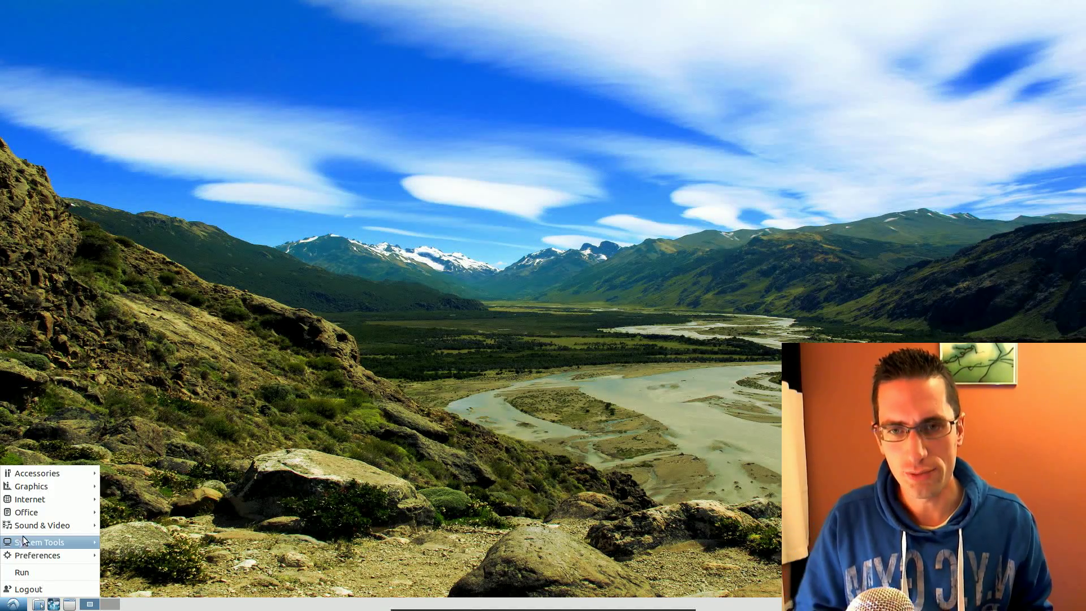
{"action": "mouse_move", "coordinate": [32, 542]}
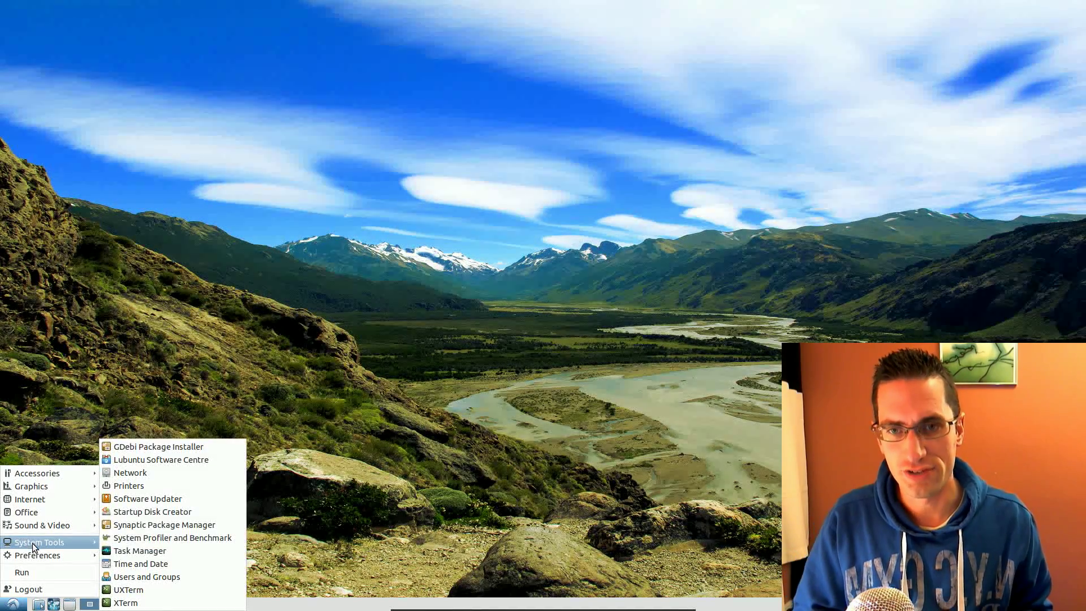
{"action": "left_click", "coordinate": [137, 549]}
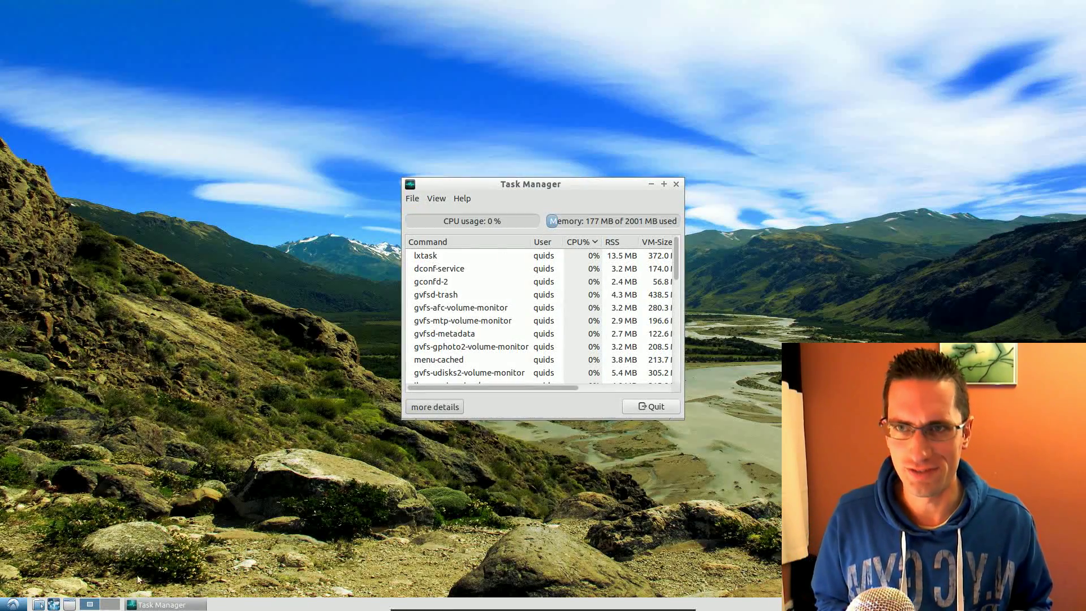
{"action": "left_click", "coordinate": [53, 604]}
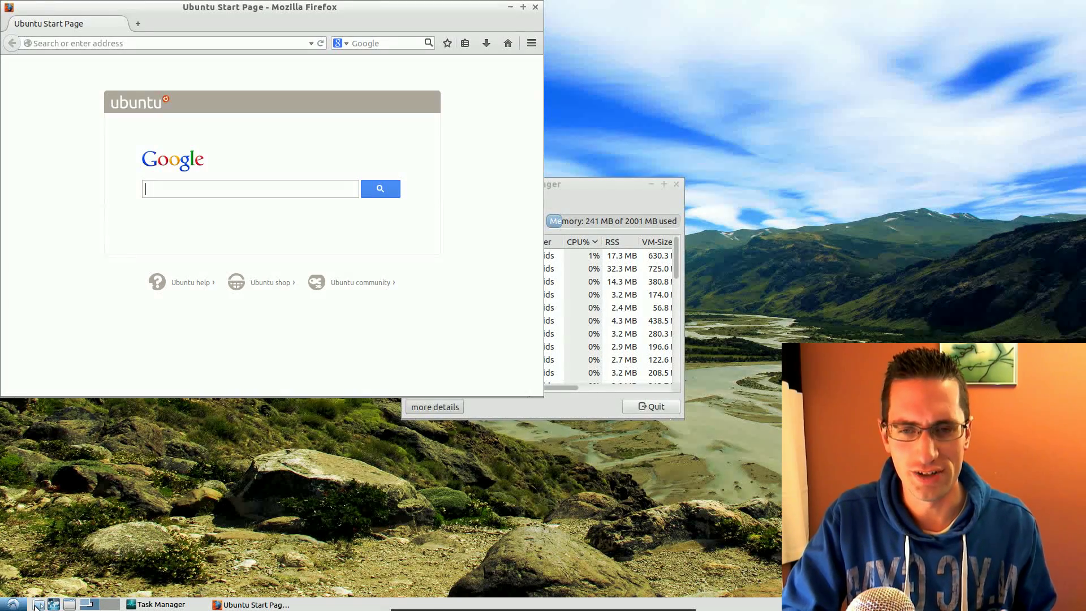
{"action": "left_click", "coordinate": [37, 604]}
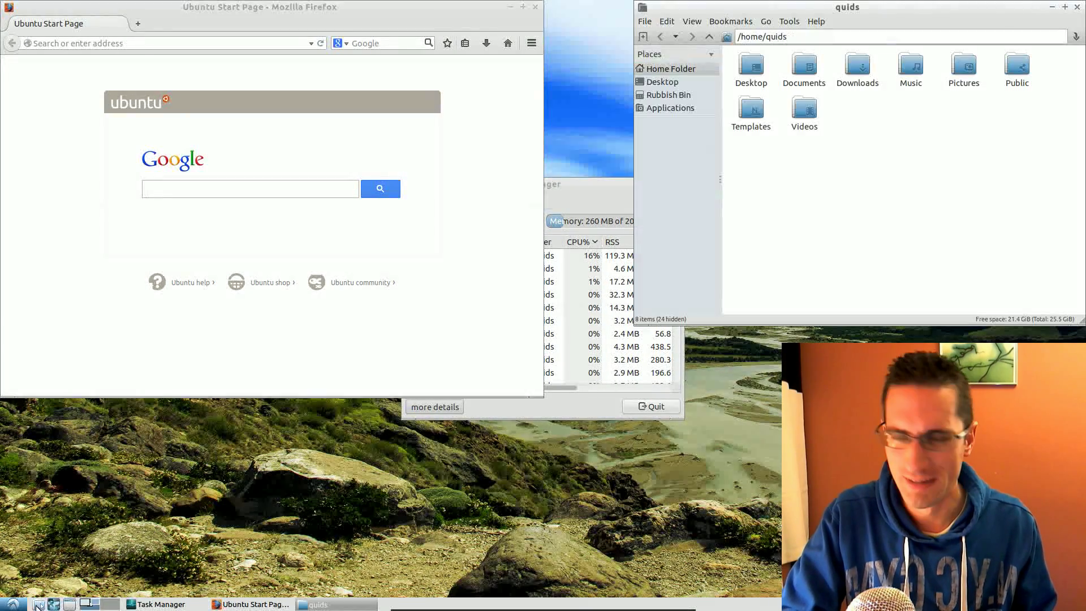
{"action": "left_click", "coordinate": [19, 604]}
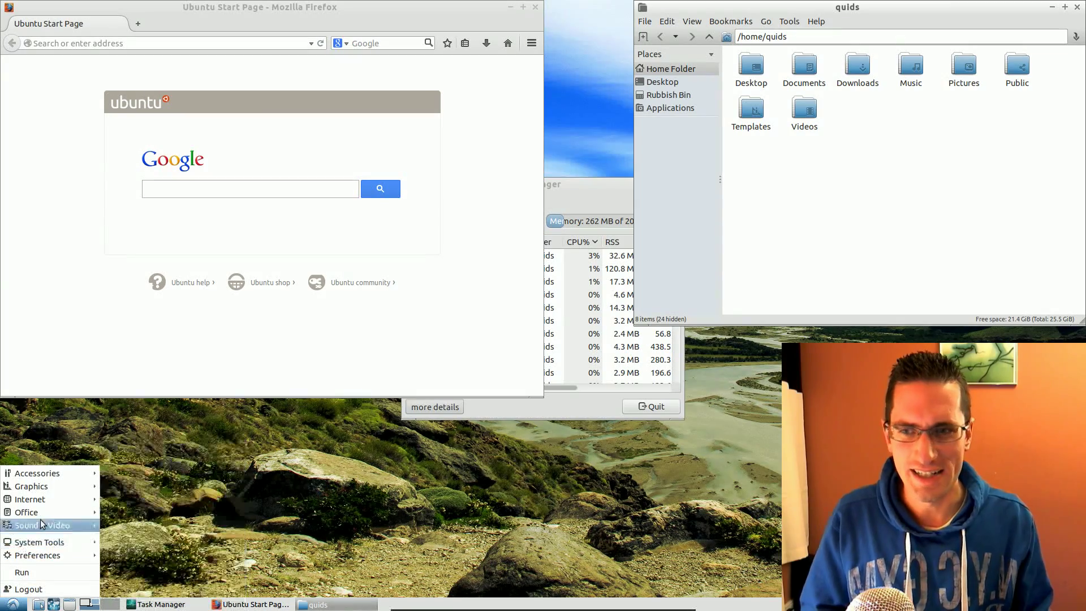
{"action": "mouse_move", "coordinate": [53, 480]}
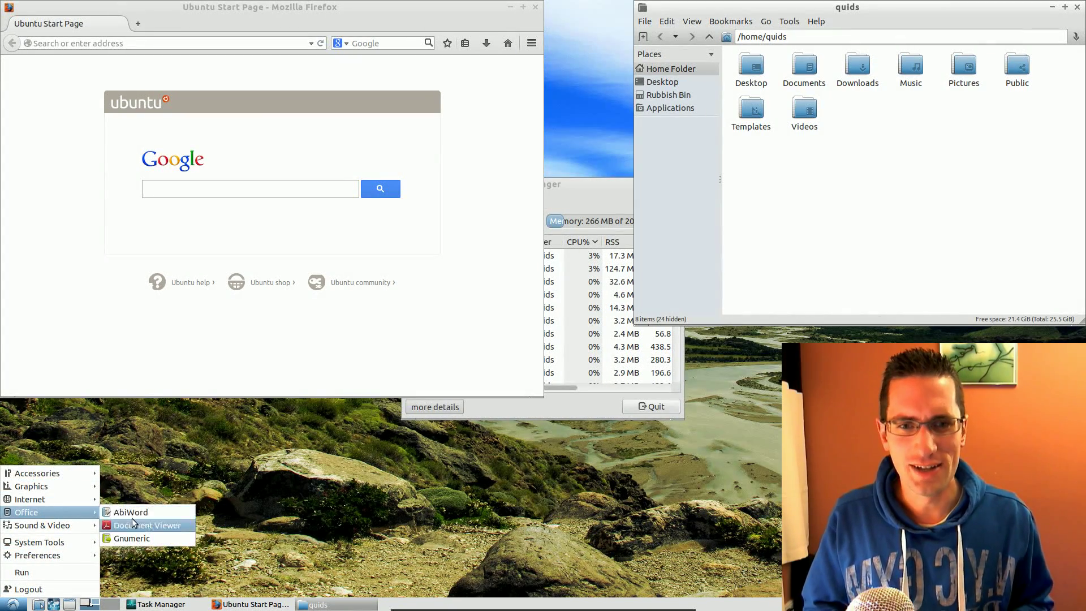
{"action": "left_click", "coordinate": [134, 515]}
{"action": "left_click", "coordinate": [12, 604]}
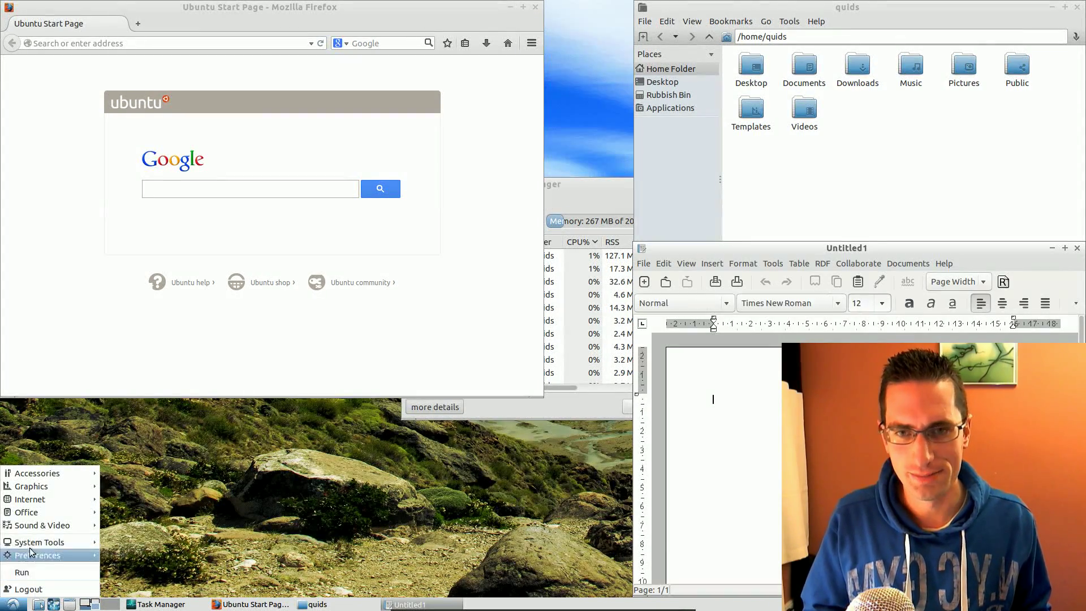
{"action": "mouse_move", "coordinate": [85, 512]}
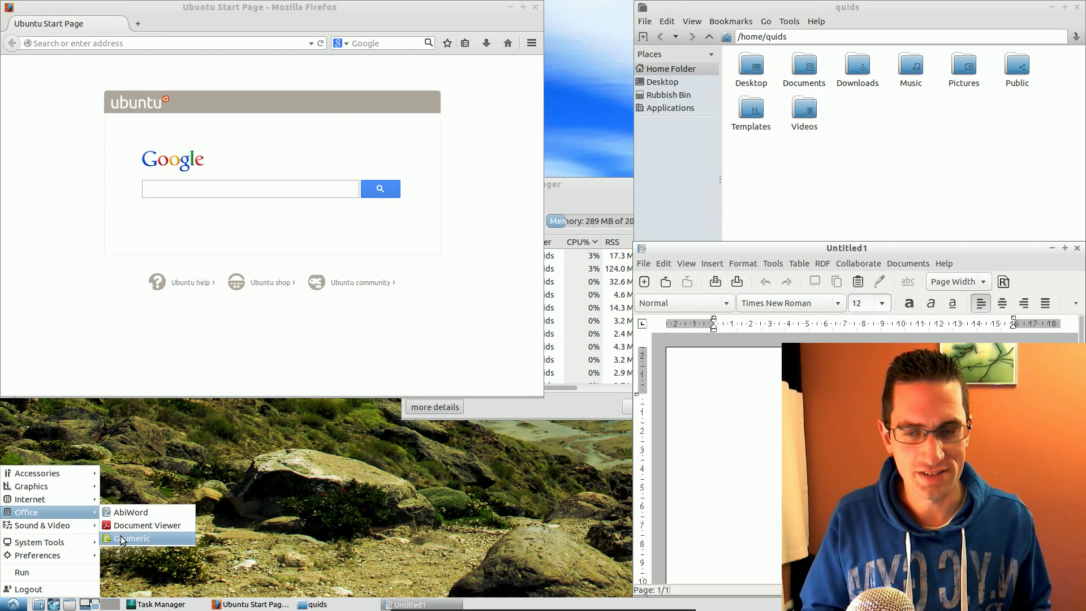
{"action": "left_click", "coordinate": [121, 536]}
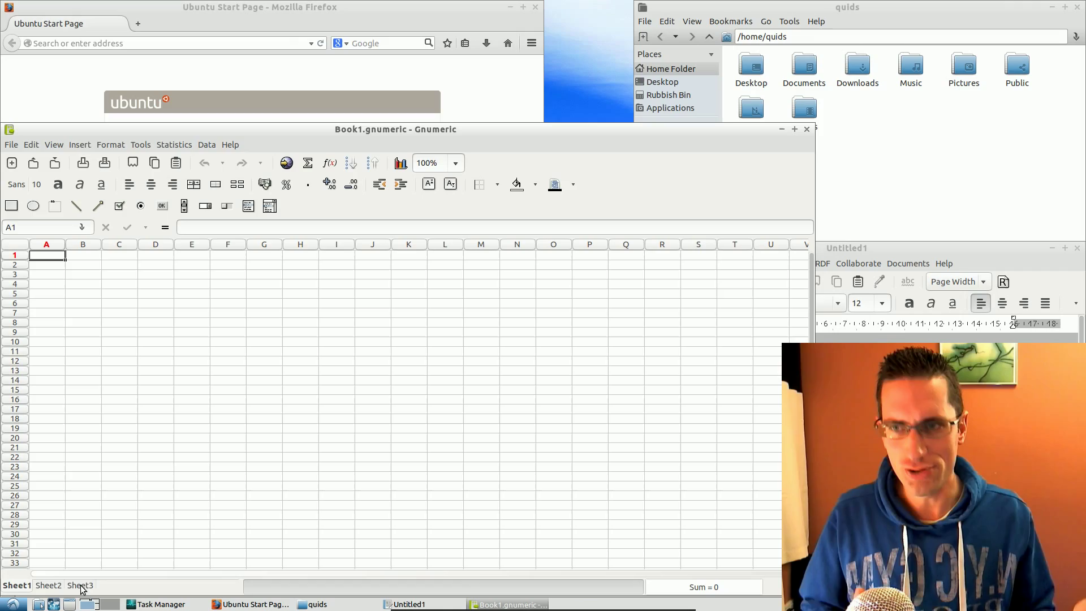
{"action": "key", "text": "alt+F4"}
{"action": "key", "text": "alt+F4"}
{"action": "key", "text": "alt+F4"}
{"action": "key", "text": "alt+F4"}
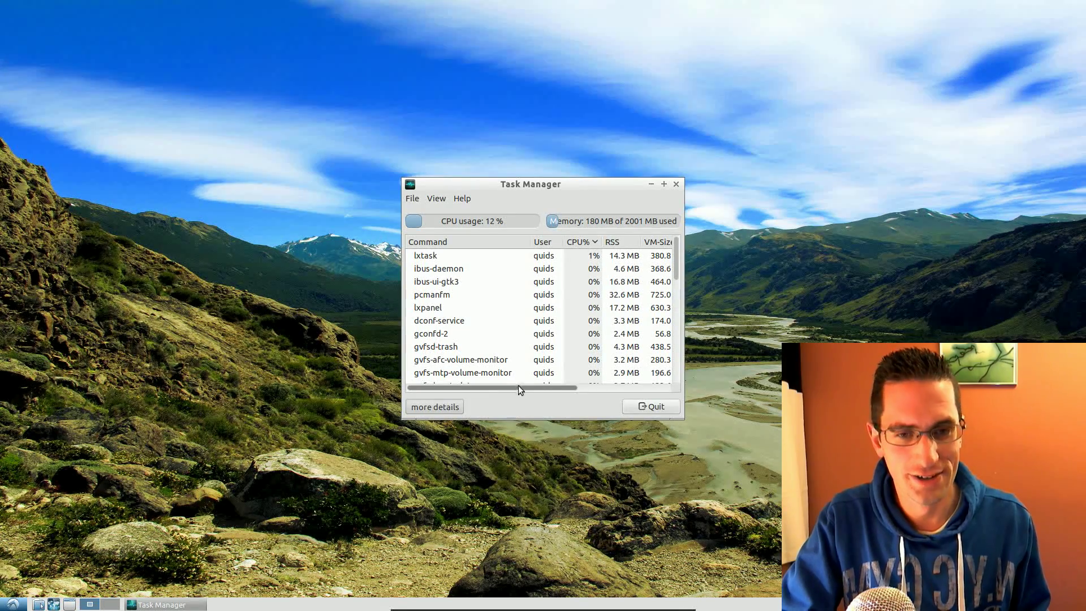
Close Task Manager and open PCManFM on the Network locations.
{"action": "left_click", "coordinate": [639, 405]}
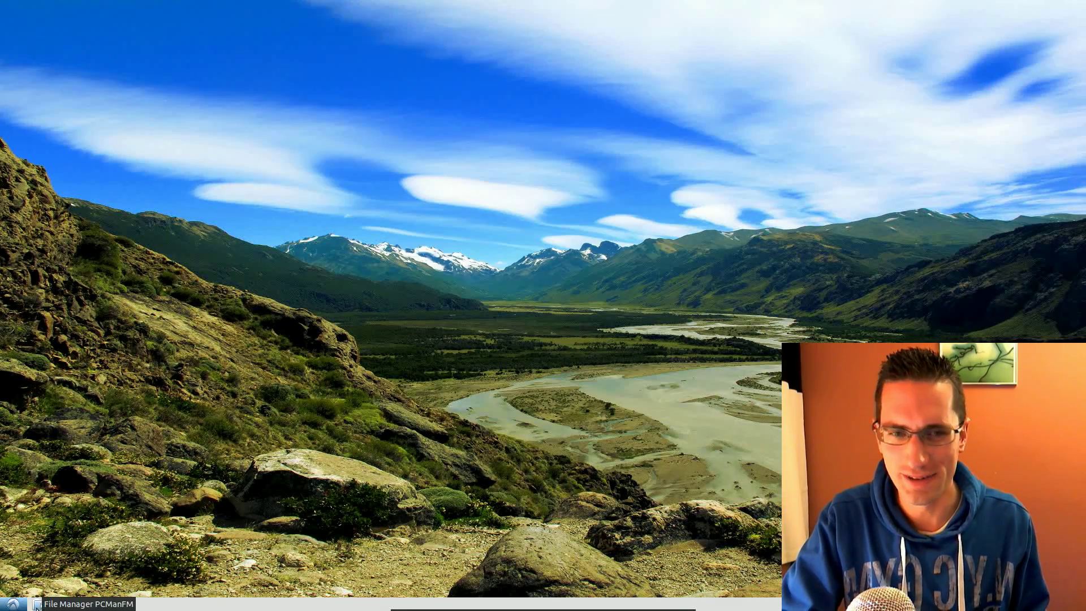
{"action": "left_click", "coordinate": [36, 605]}
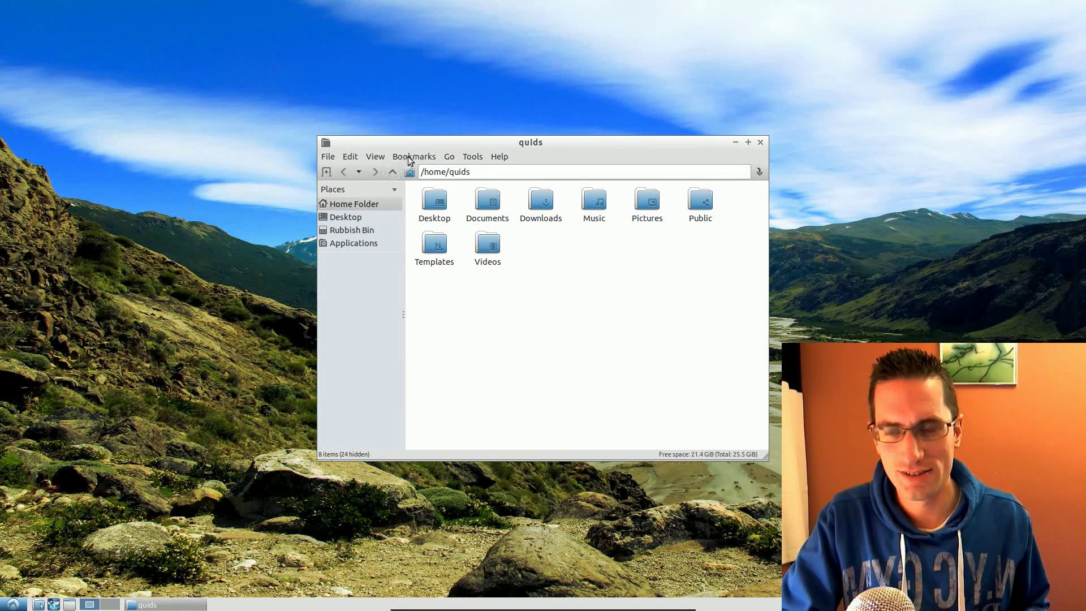
{"action": "left_click", "coordinate": [449, 157]}
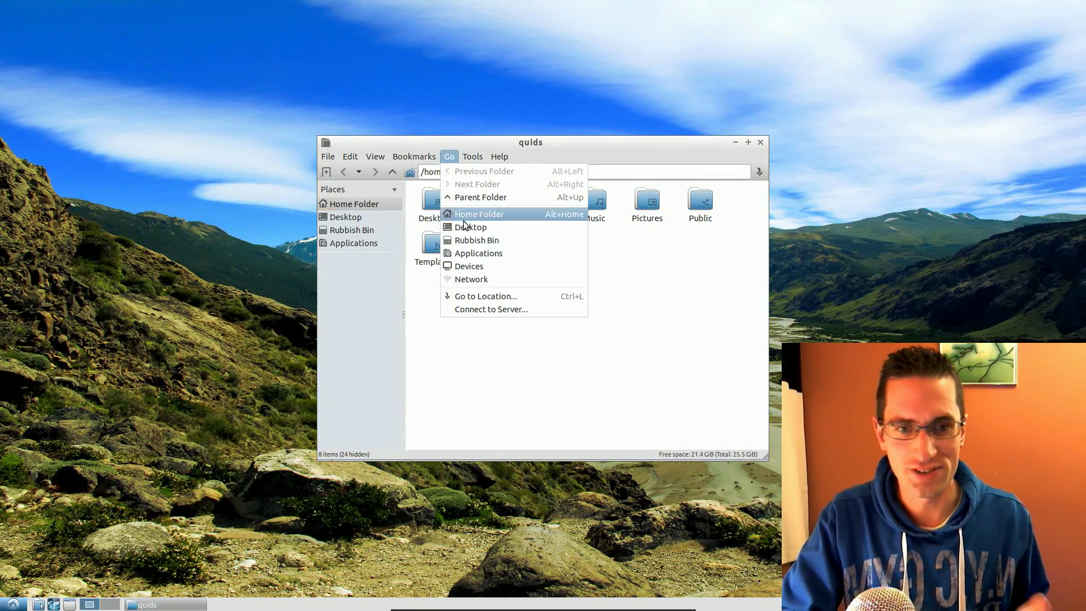
{"action": "left_click", "coordinate": [472, 280]}
Open the NAS share, look inside TV, return to the share list and minimise.
{"action": "double_click", "coordinate": [448, 195]}
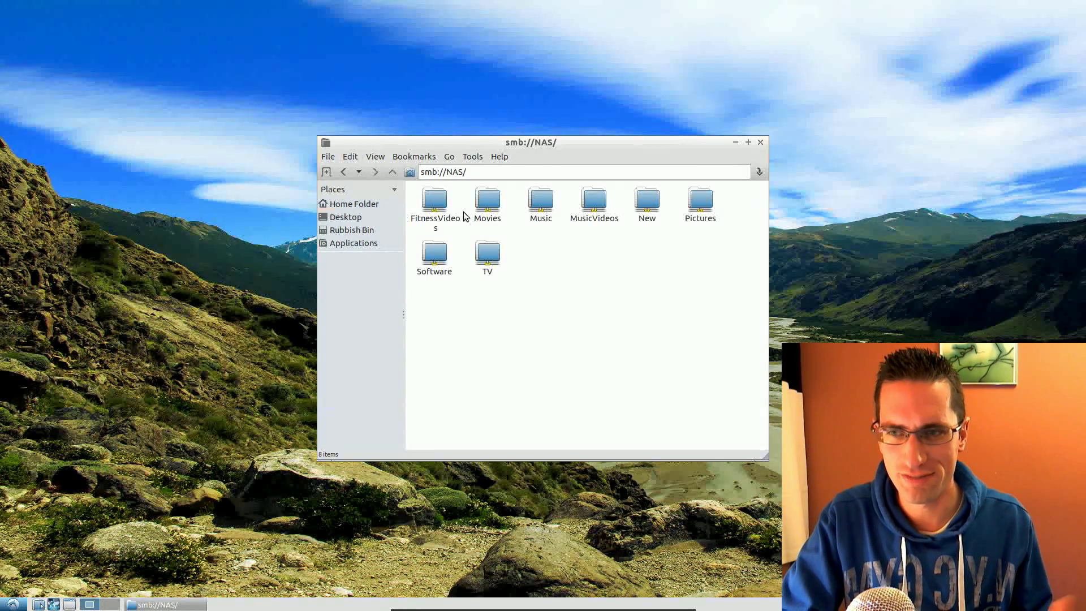
{"action": "double_click", "coordinate": [488, 255]}
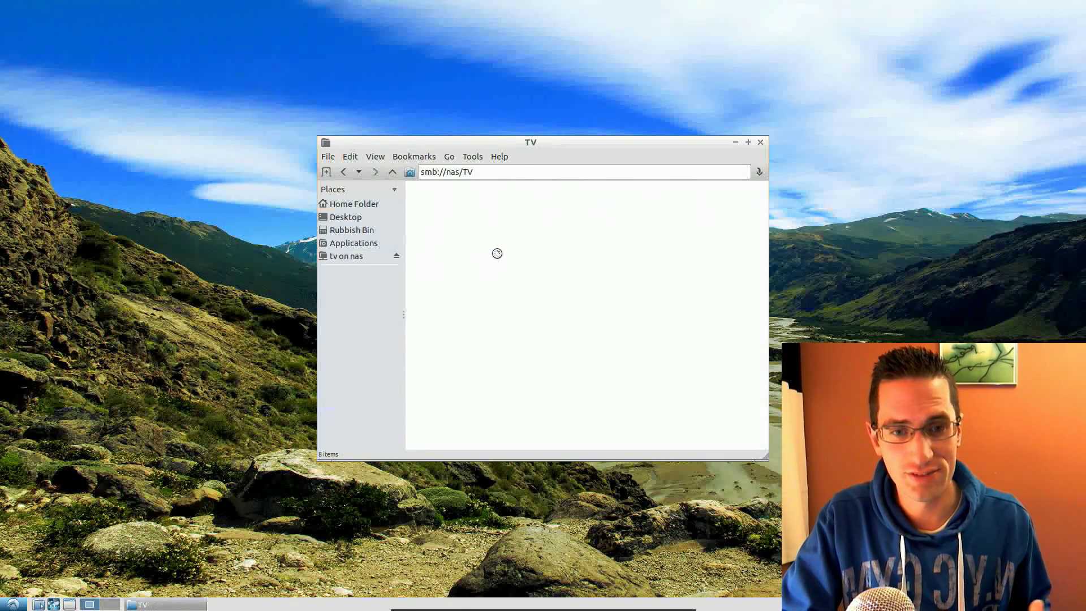
{"action": "left_click", "coordinate": [392, 172]}
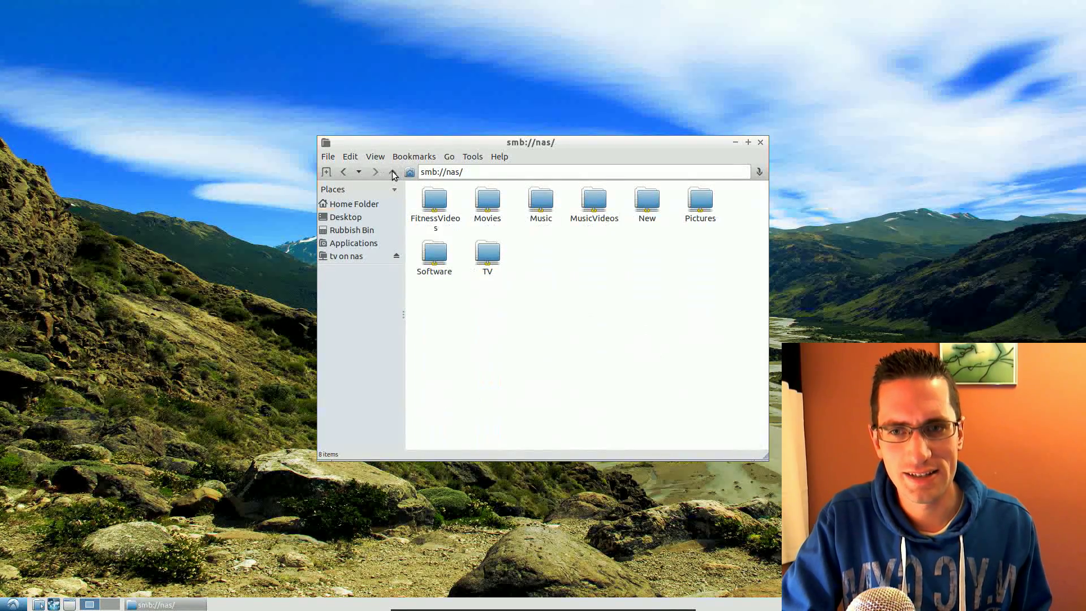
{"action": "left_click", "coordinate": [735, 144]}
{"action": "right_click", "coordinate": [541, 225]}
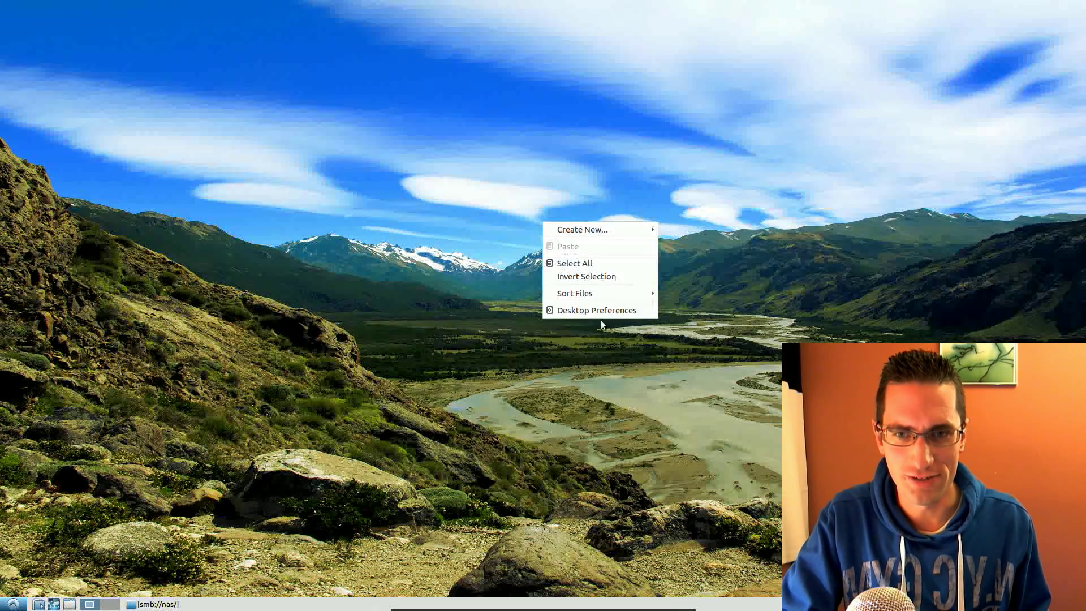
{"action": "left_click", "coordinate": [598, 310]}
{"action": "left_click", "coordinate": [566, 282]}
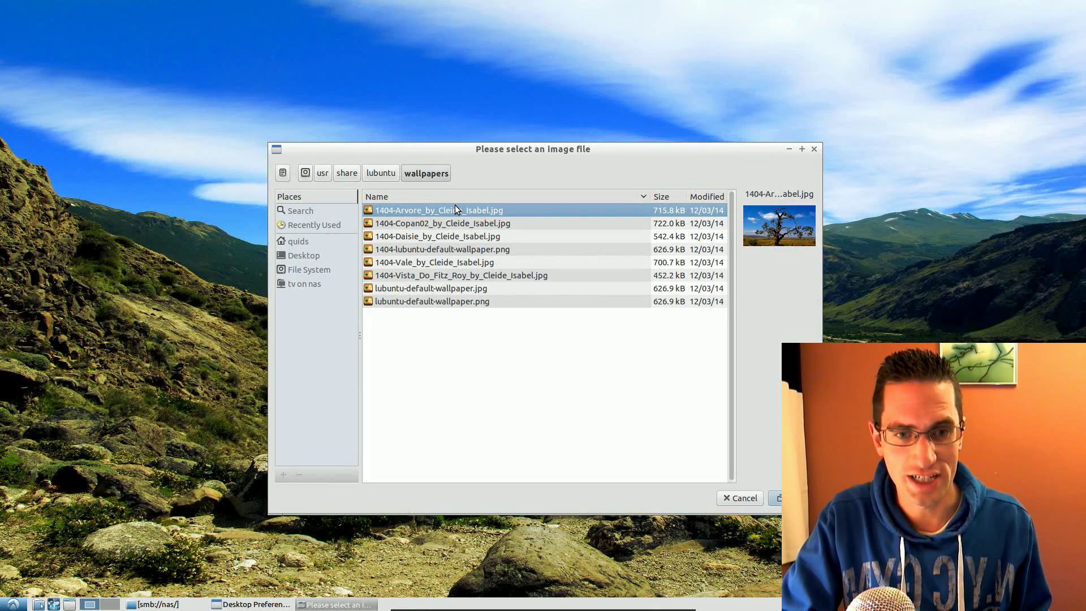
{"action": "key", "text": "Down"}
{"action": "key", "text": "Down"}
{"action": "key", "text": "Down"}
{"action": "key", "text": "Down"}
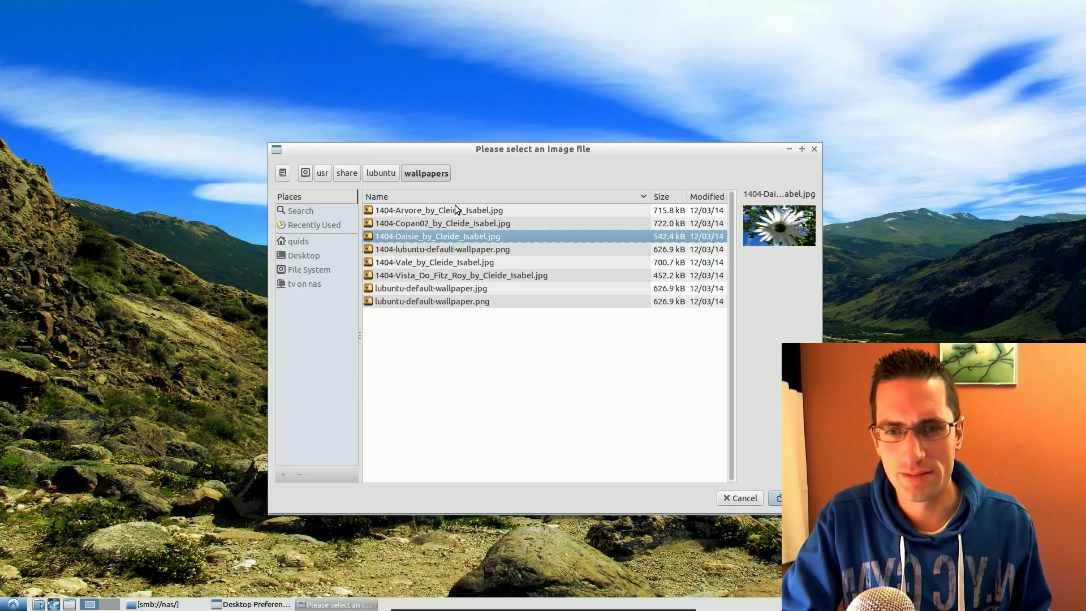
{"action": "key", "text": "Down"}
{"action": "key", "text": "Down"}
{"action": "key", "text": "Down"}
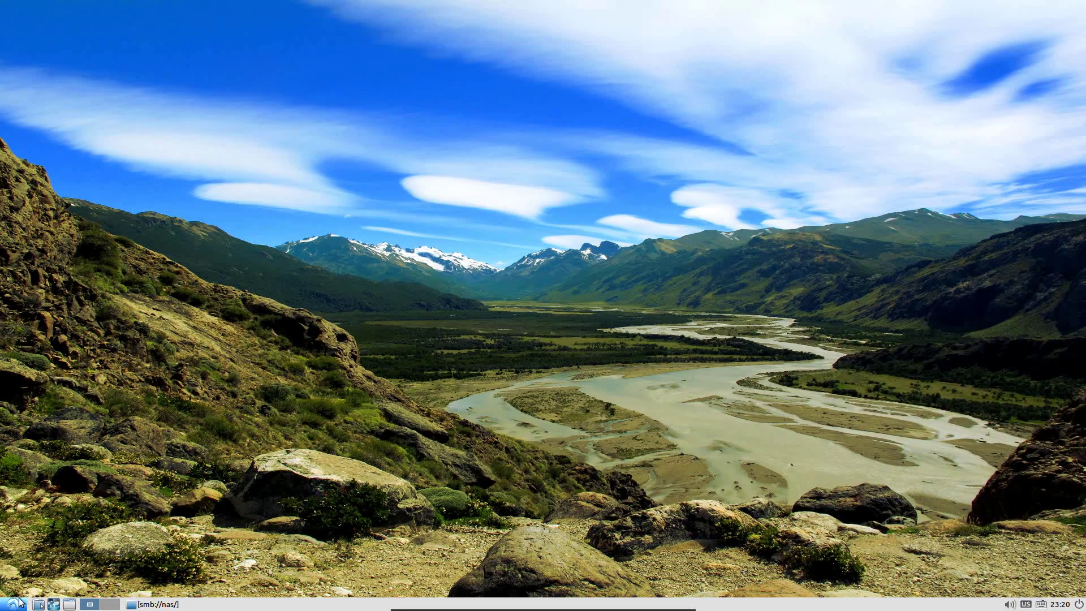
Launch Firefox from the quick-launch bar, showing the Ubuntu Start Page.
{"action": "left_click", "coordinate": [14, 604]}
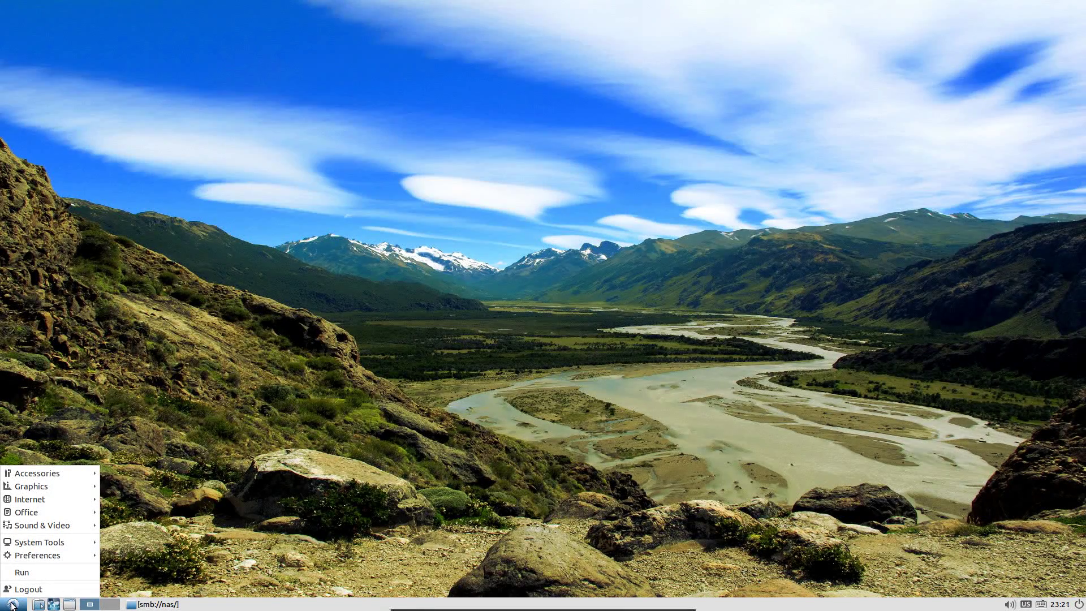
{"action": "left_click", "coordinate": [42, 606]}
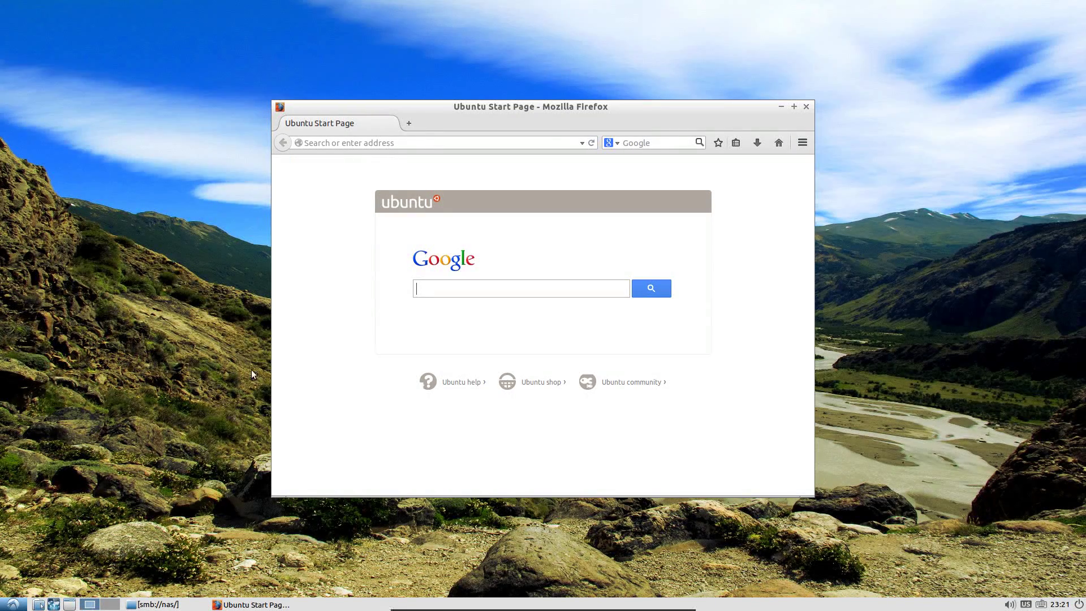
{"action": "left_click", "coordinate": [108, 604]}
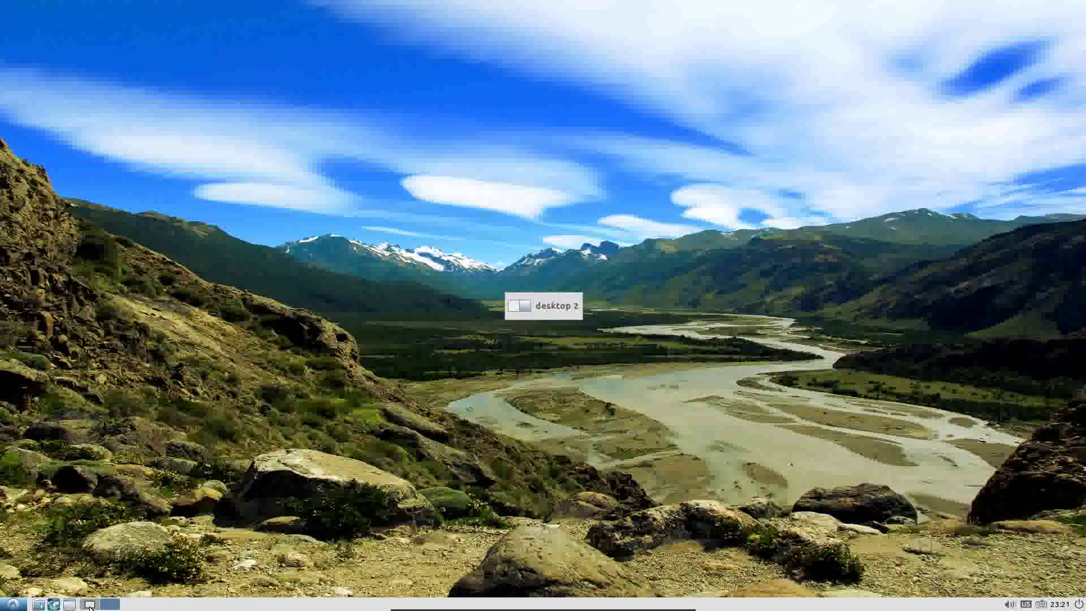
{"action": "left_click", "coordinate": [89, 604]}
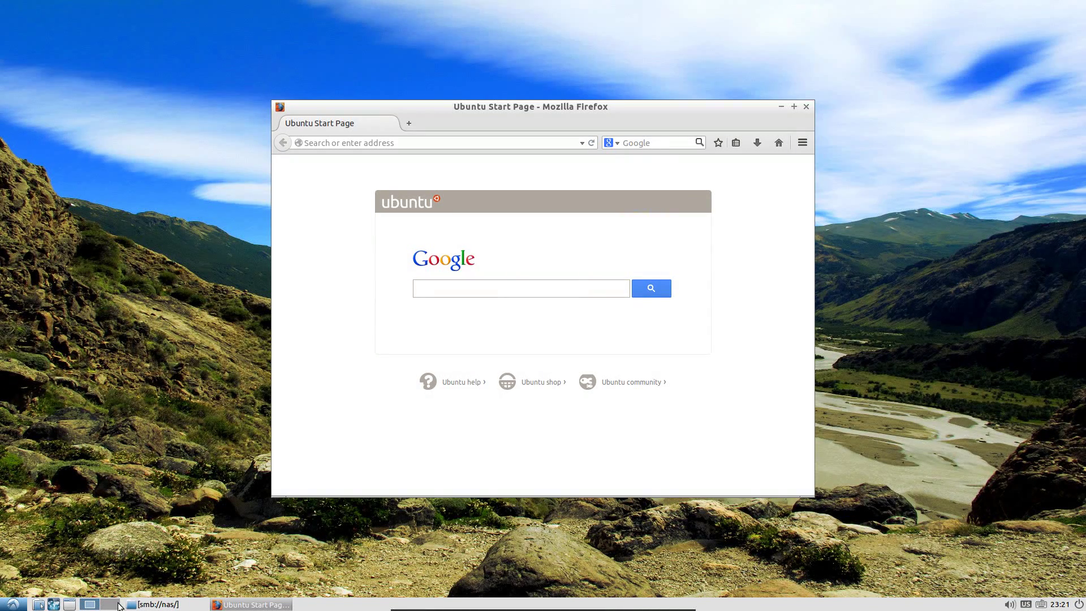
{"action": "left_click", "coordinate": [1011, 604]}
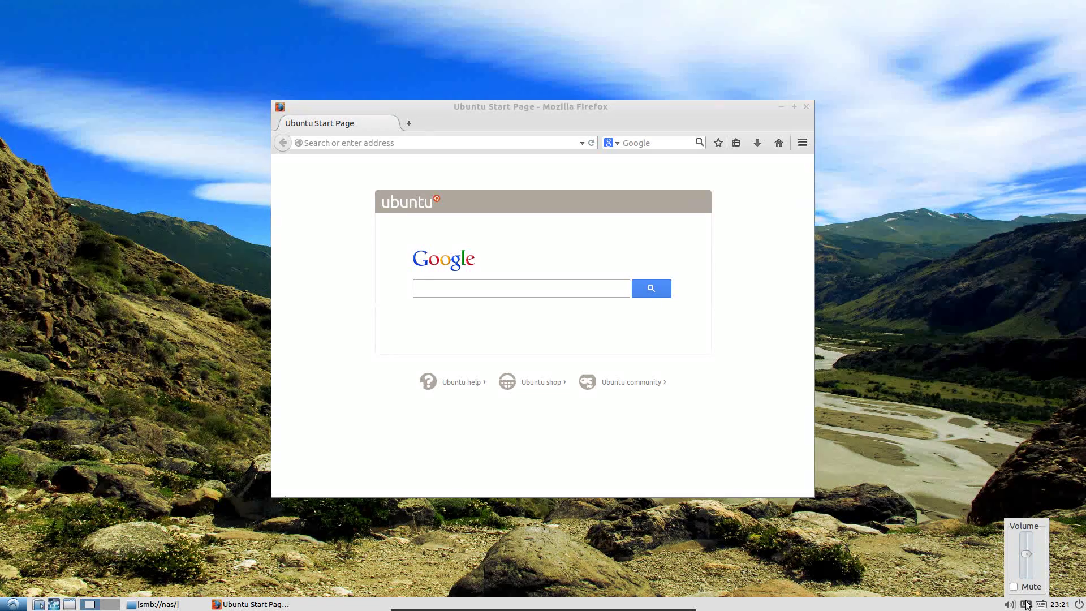
{"action": "left_click", "coordinate": [1026, 608]}
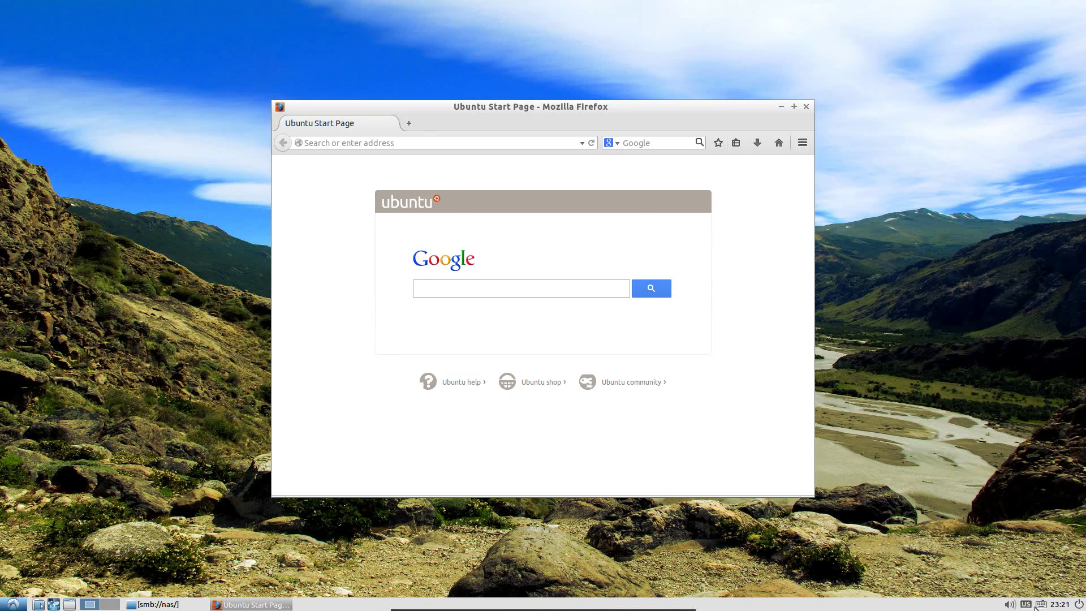
{"action": "left_click", "coordinate": [1032, 605]}
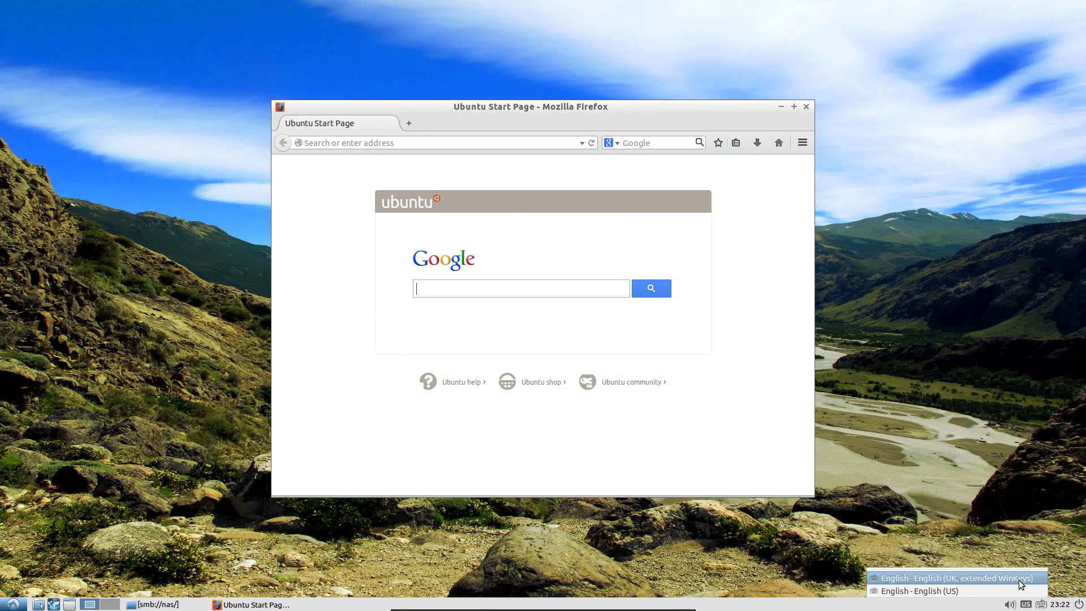
{"action": "left_click", "coordinate": [1019, 579]}
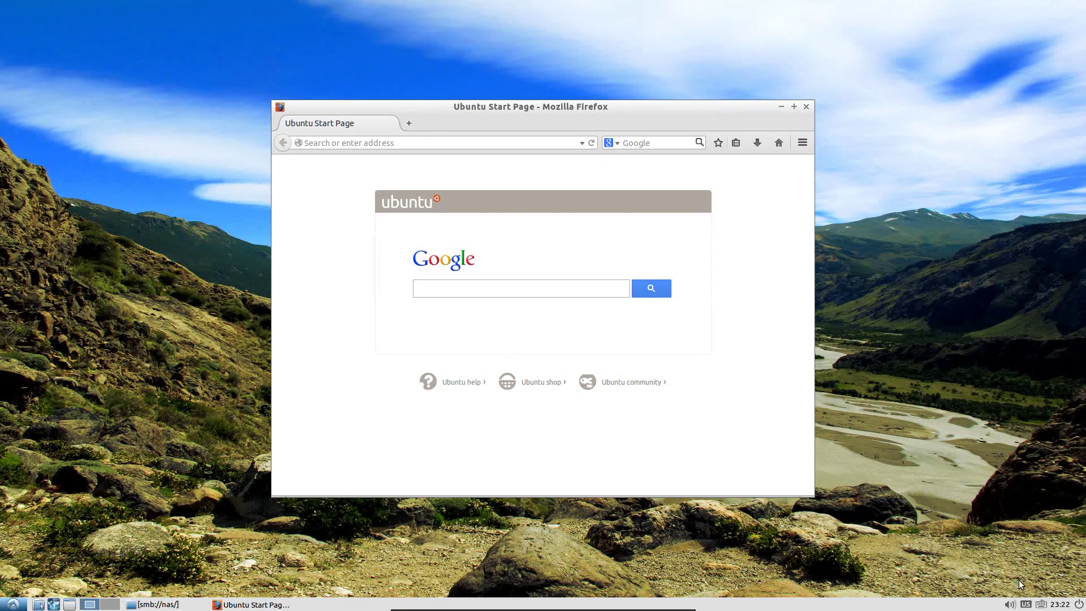
{"action": "left_click", "coordinate": [1053, 605]}
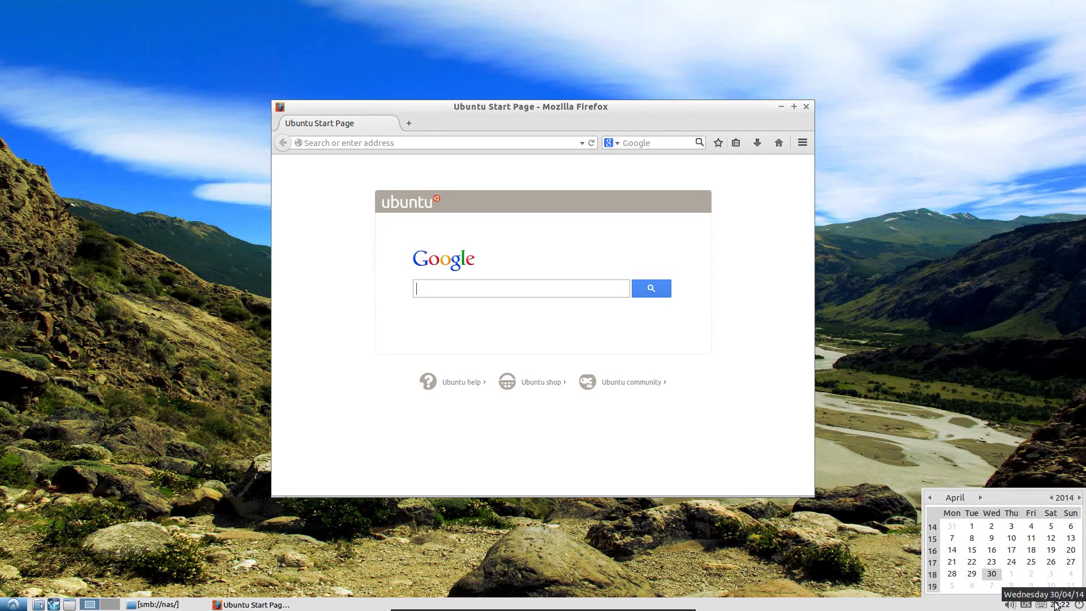
{"action": "left_click", "coordinate": [1055, 605]}
{"action": "left_click", "coordinate": [1079, 604]}
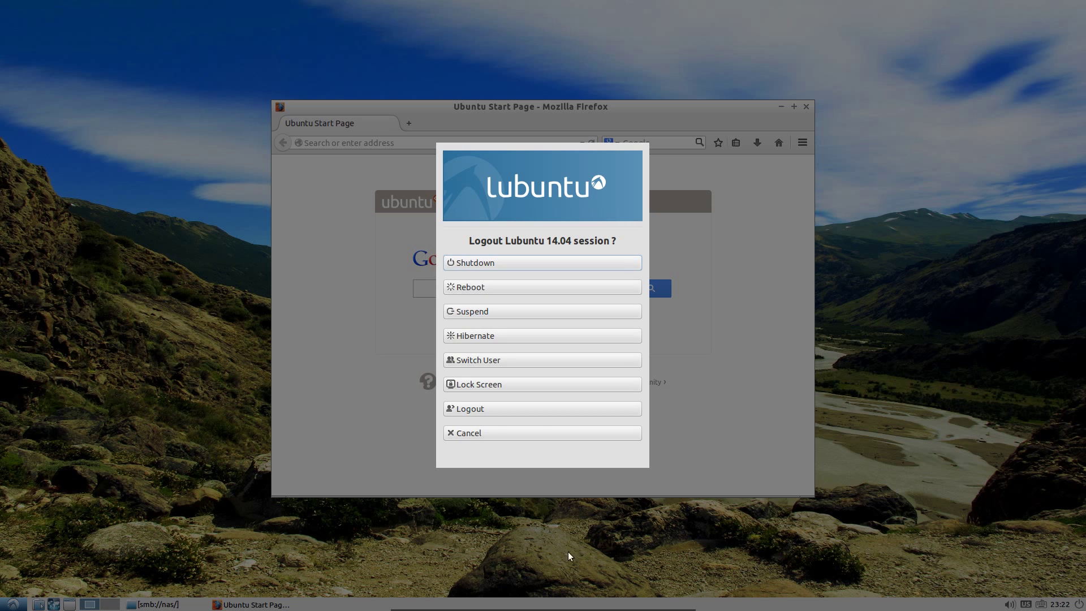
{"action": "left_click", "coordinate": [543, 434]}
{"action": "right_click", "coordinate": [201, 288]}
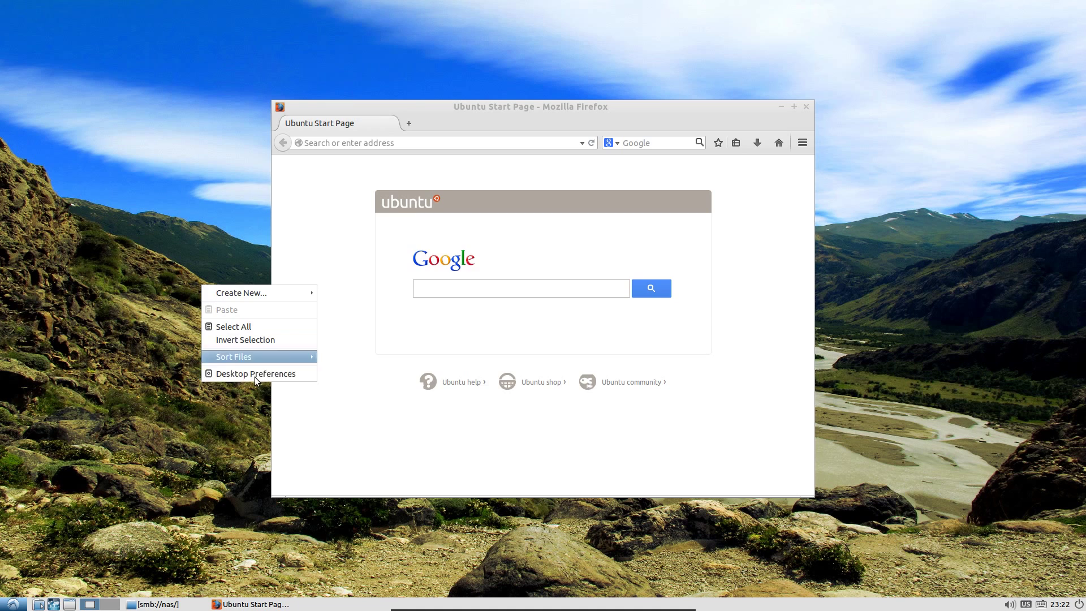
{"action": "left_click", "coordinate": [257, 373]}
{"action": "left_click", "coordinate": [494, 228]}
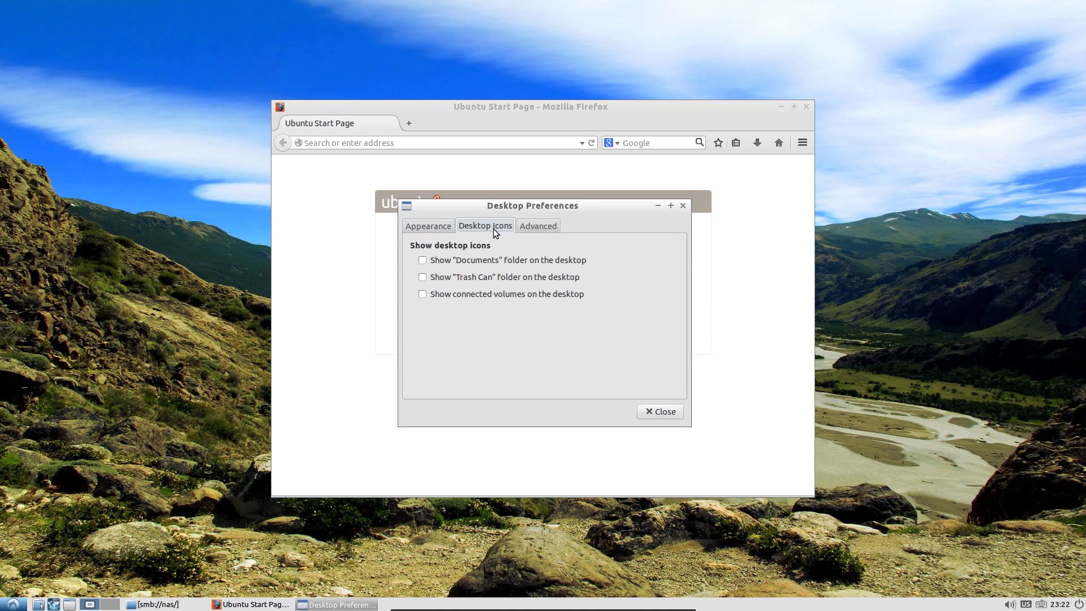
{"action": "left_click", "coordinate": [425, 260]}
{"action": "left_click", "coordinate": [427, 277]}
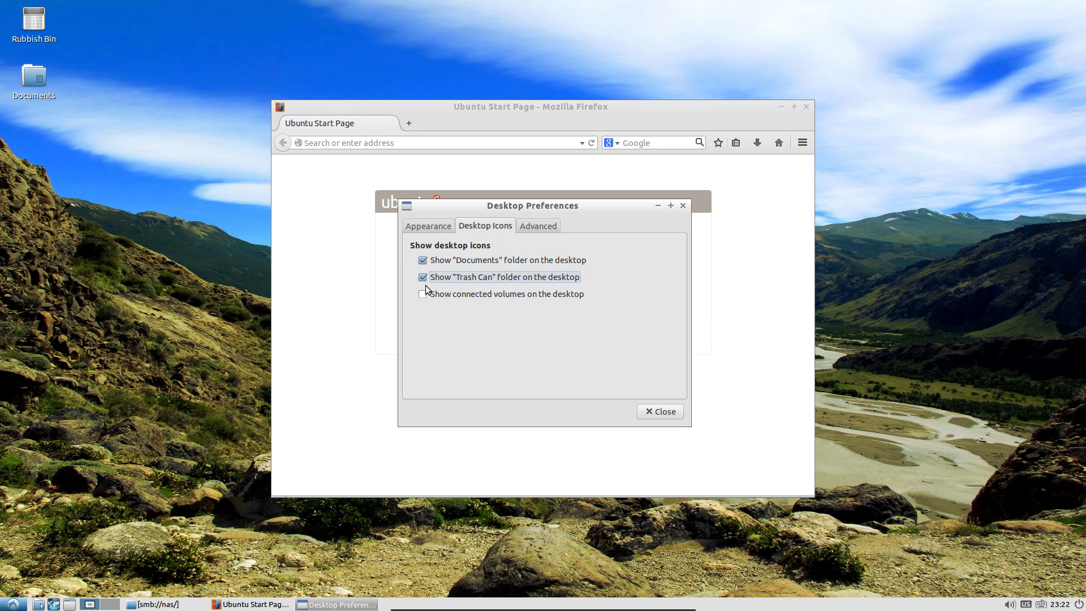
{"action": "left_click", "coordinate": [425, 292]}
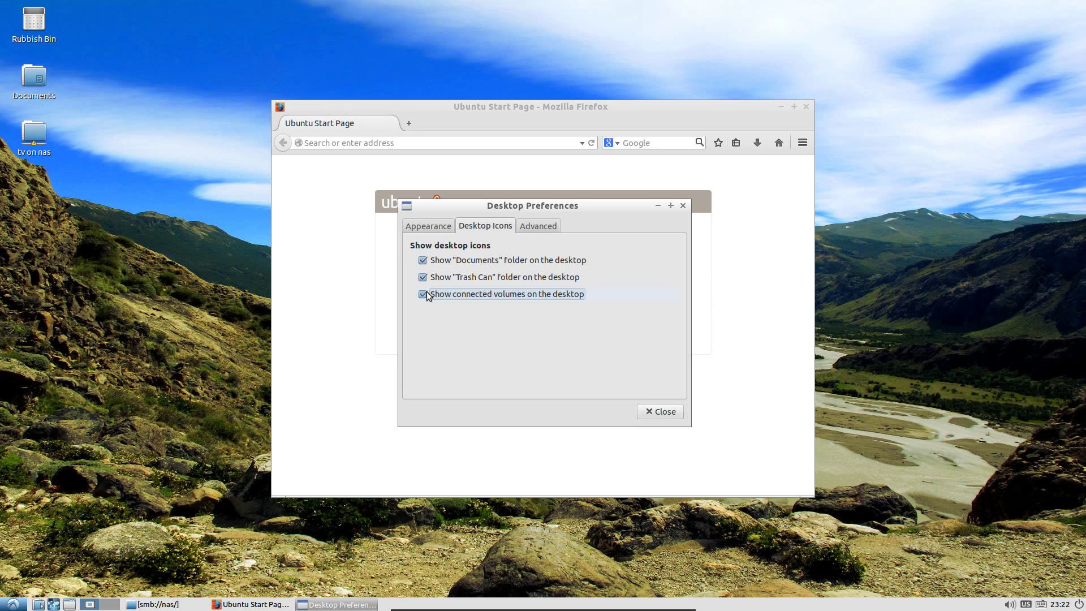
{"action": "left_click", "coordinate": [424, 294]}
{"action": "left_click", "coordinate": [426, 276]}
{"action": "left_click", "coordinate": [422, 261]}
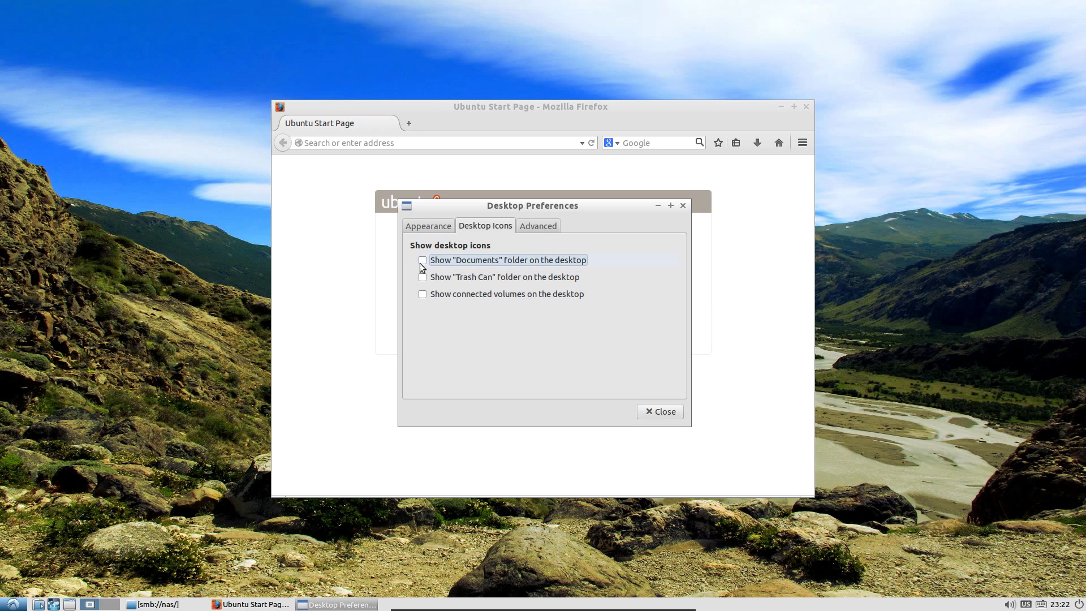
{"action": "left_click", "coordinate": [671, 416]}
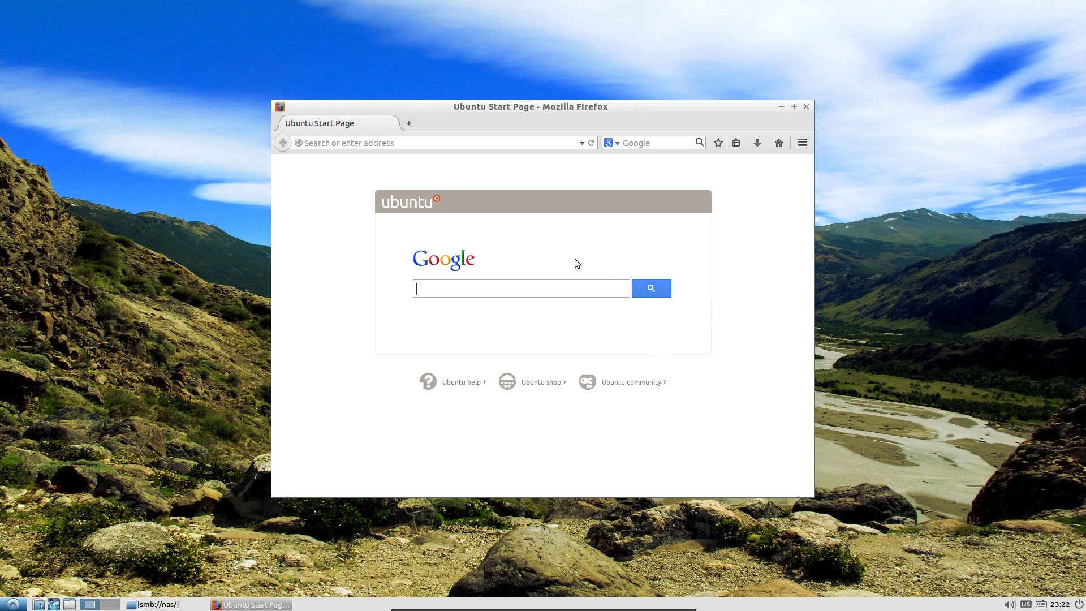
Close Firefox, restore the smb://nas/ window and open TV > Air Crash Investigation - Mayday.
{"action": "left_click", "coordinate": [806, 107]}
{"action": "left_click", "coordinate": [157, 606]}
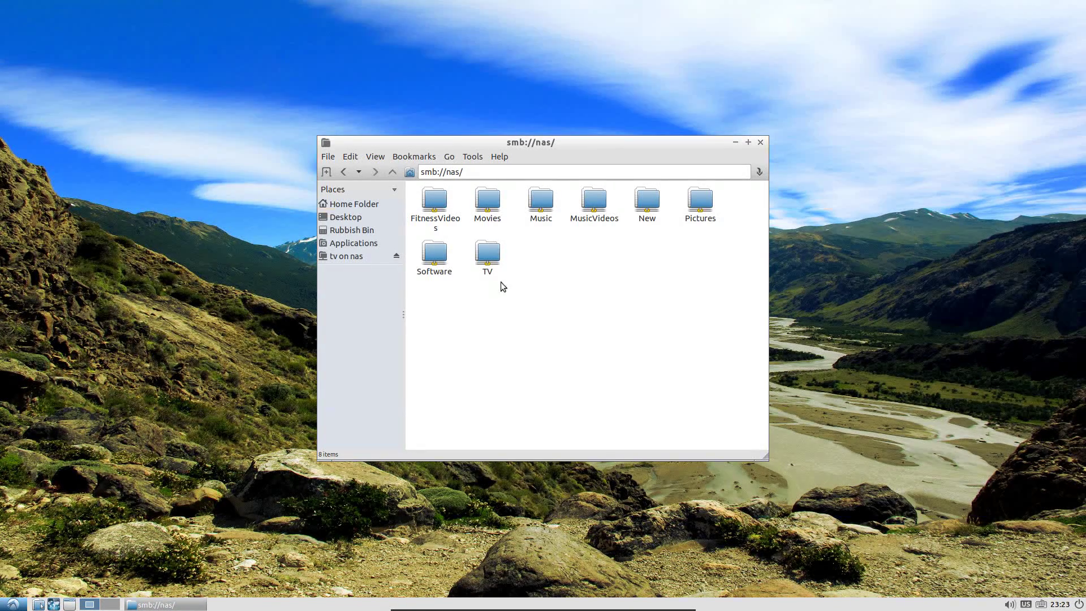
{"action": "double_click", "coordinate": [490, 257]}
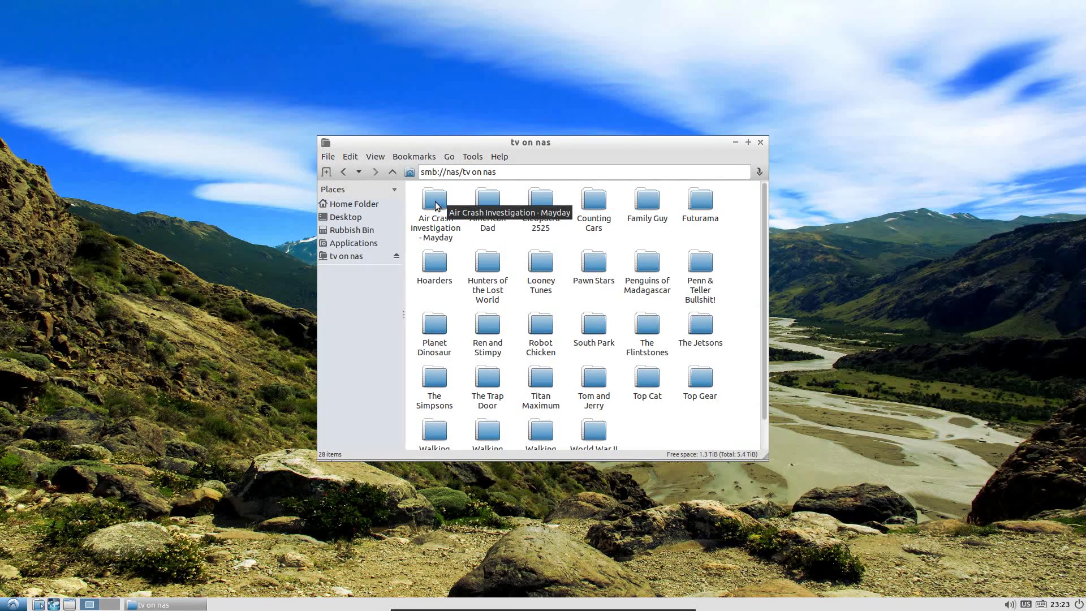
{"action": "double_click", "coordinate": [436, 205]}
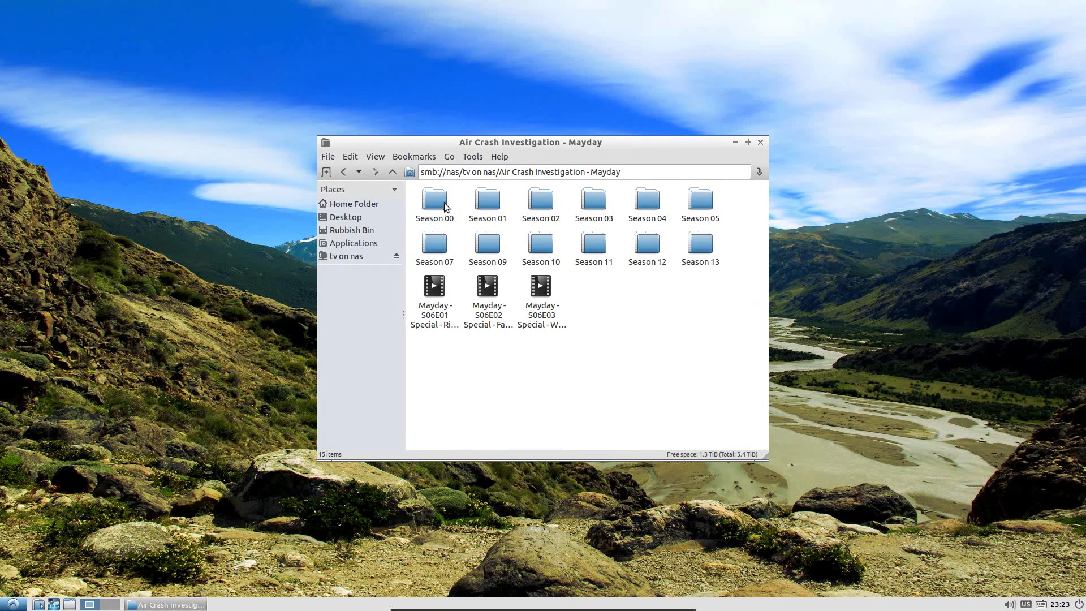
Play the Mayday S06E01 video in VLC media player, then close VLC.
{"action": "left_click", "coordinate": [433, 295]}
{"action": "right_click", "coordinate": [433, 295]}
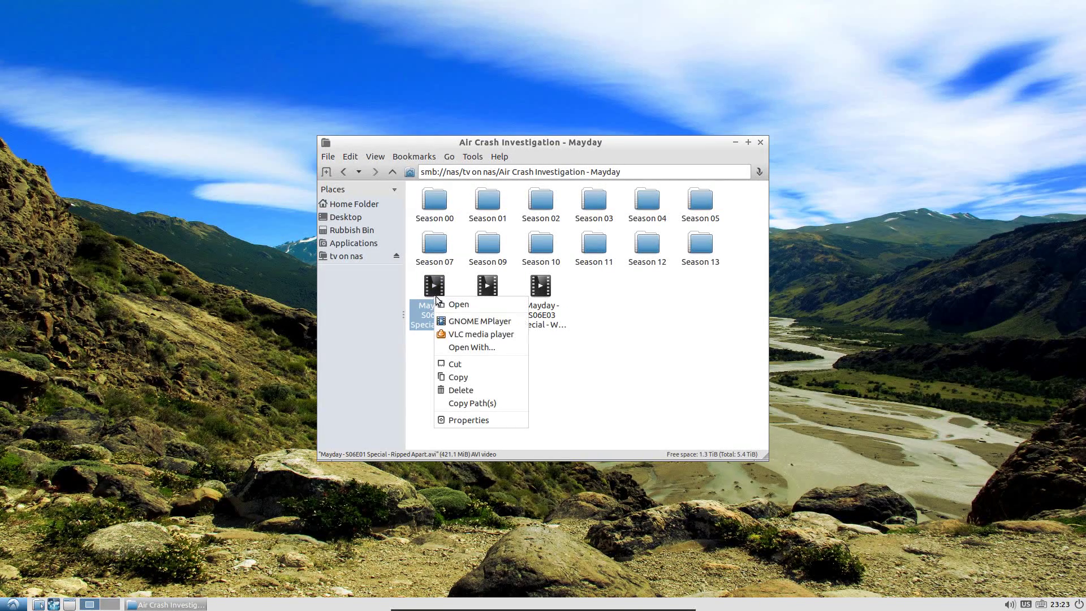
{"action": "left_click", "coordinate": [467, 332]}
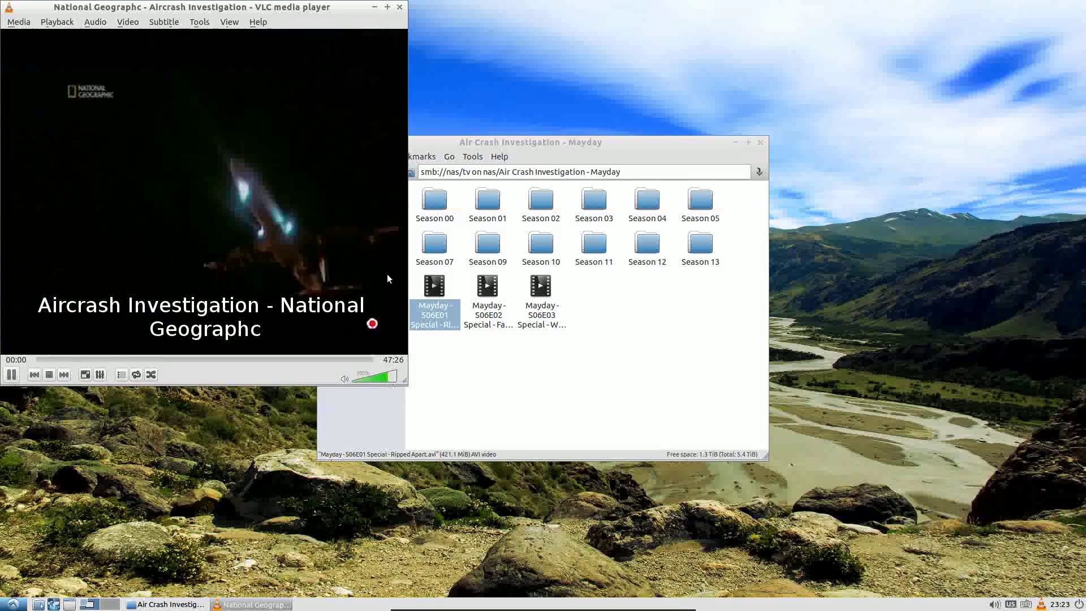
{"action": "left_click", "coordinate": [400, 8]}
Set the S06E01 video's Open with program to VLC media player in Properties.
{"action": "right_click", "coordinate": [434, 298]}
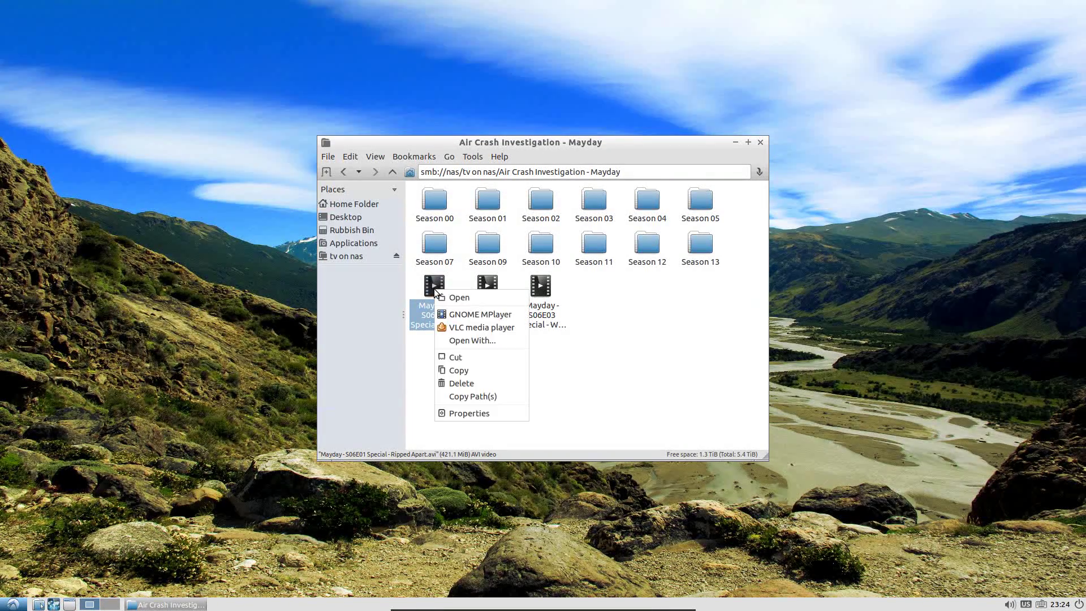
{"action": "left_click", "coordinate": [494, 414]}
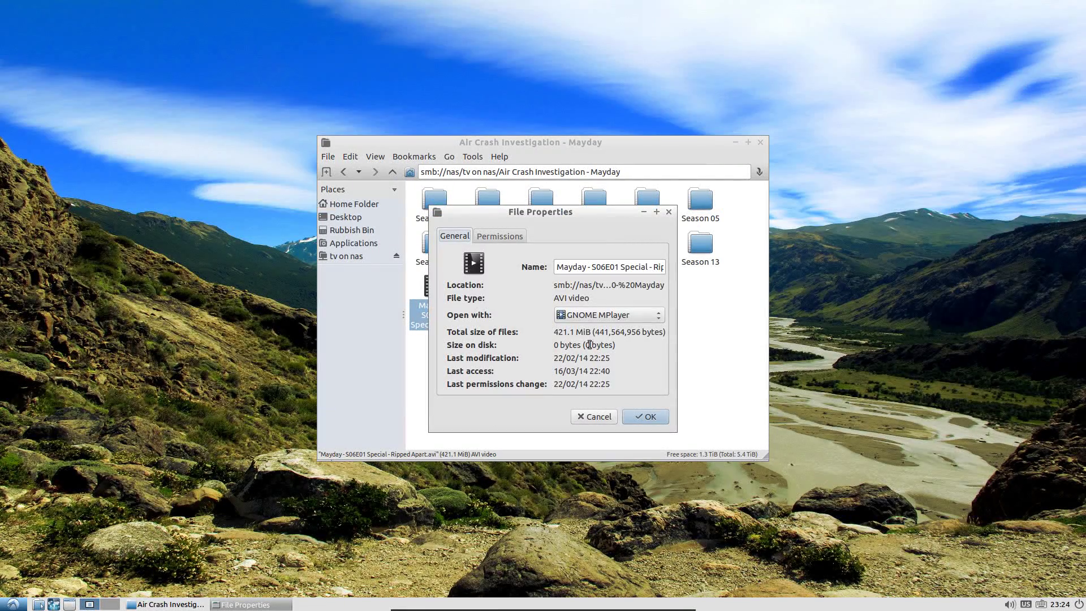
{"action": "left_click", "coordinate": [579, 315]}
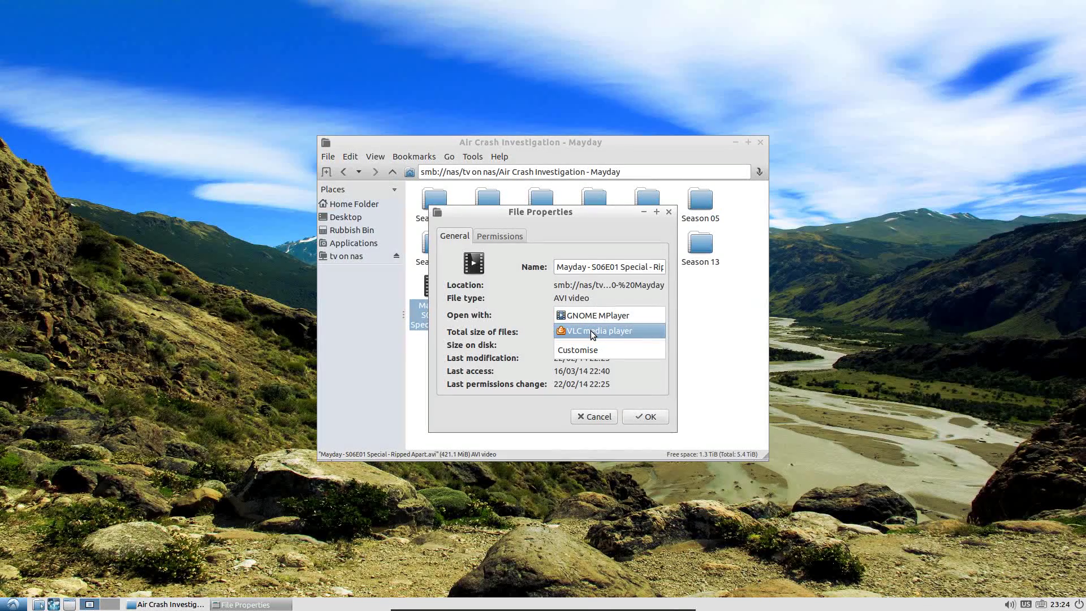
{"action": "left_click", "coordinate": [593, 330]}
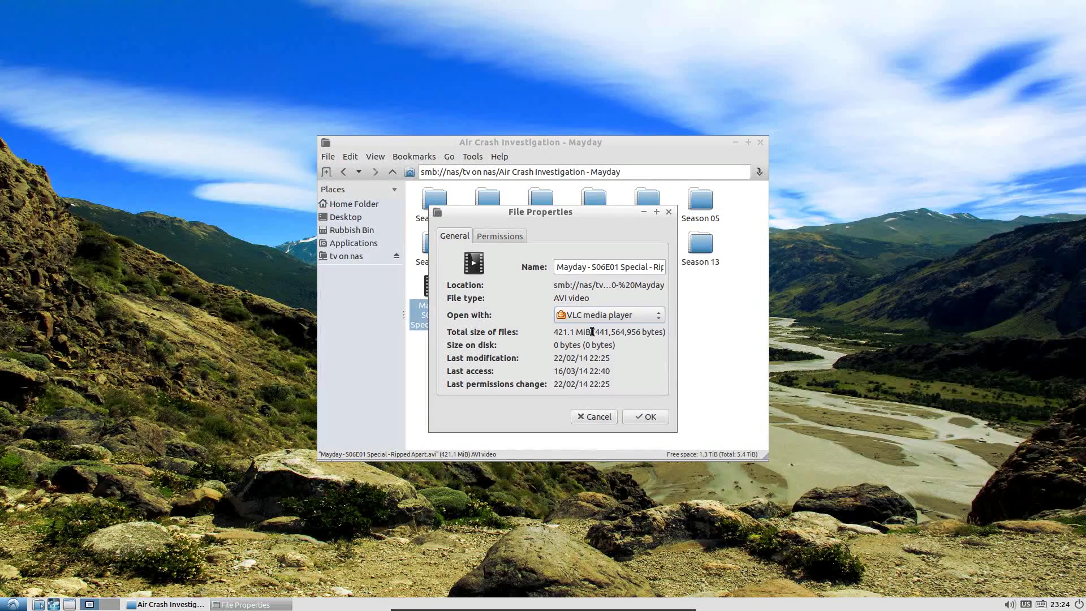
{"action": "left_click", "coordinate": [655, 417]}
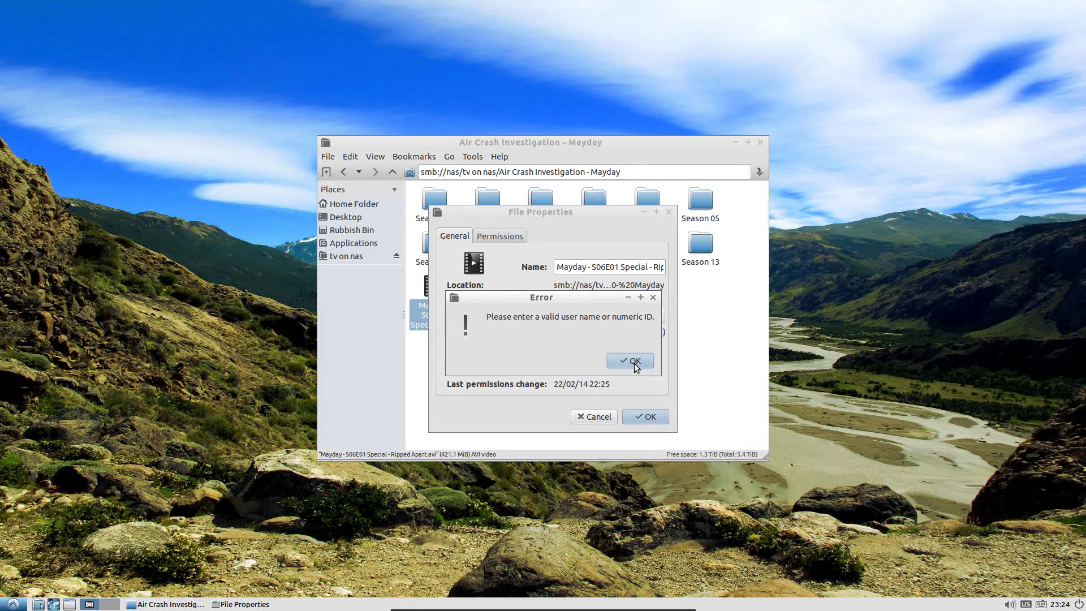
Dismiss the user-name error, close Properties and copy the S06E01 video.
{"action": "left_click", "coordinate": [634, 362]}
{"action": "left_click", "coordinate": [643, 418]}
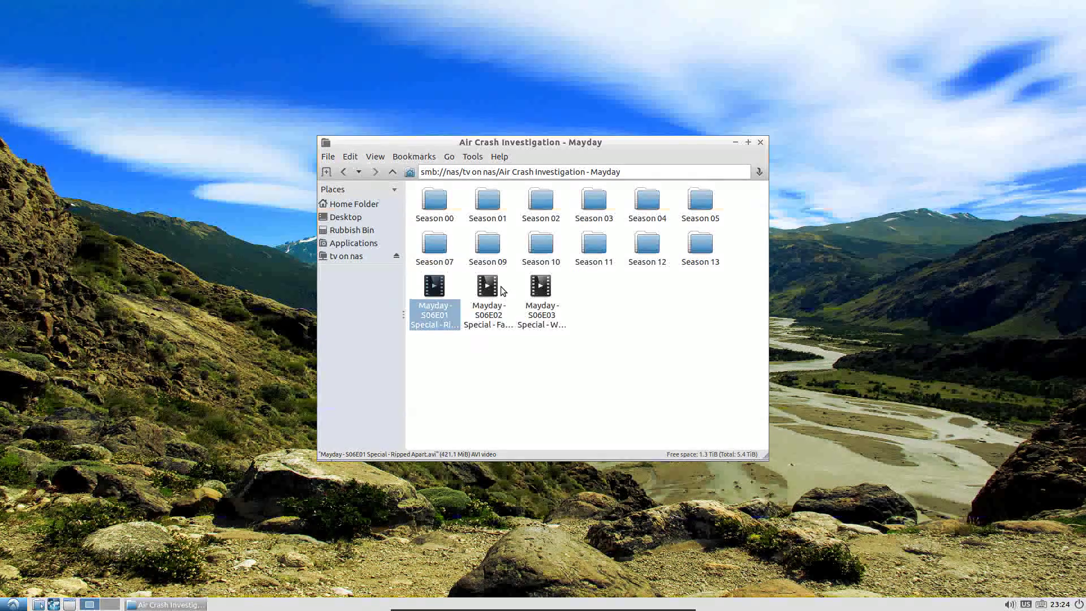
{"action": "right_click", "coordinate": [437, 285]}
{"action": "left_click", "coordinate": [474, 366]}
Paste the video into the Videos folder, opened from the home folder in a new tab.
{"action": "middle_click", "coordinate": [351, 205]}
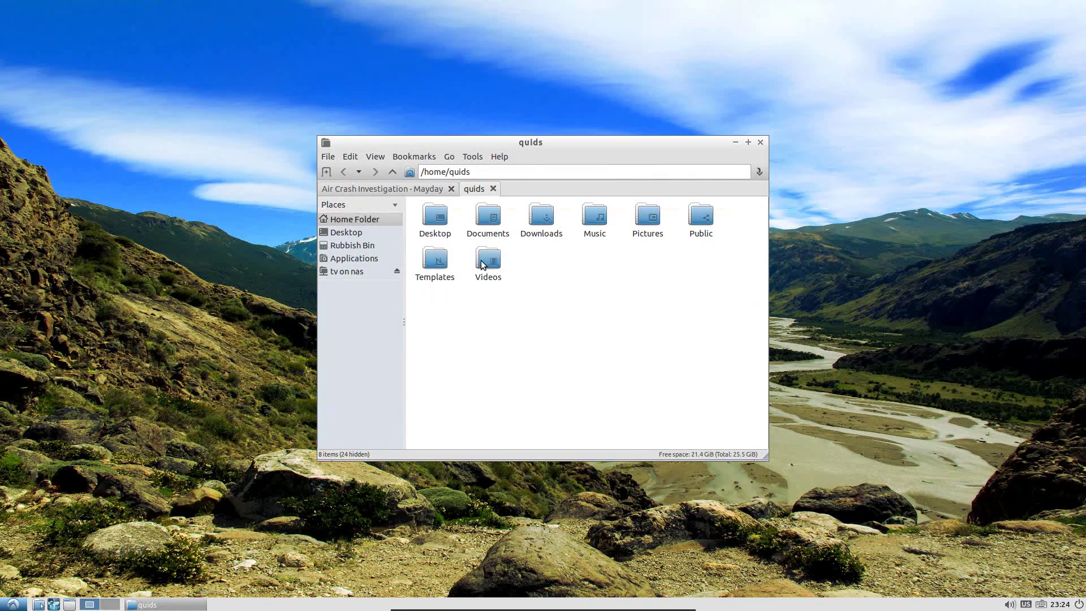
{"action": "double_click", "coordinate": [484, 264]}
{"action": "right_click", "coordinate": [494, 249]}
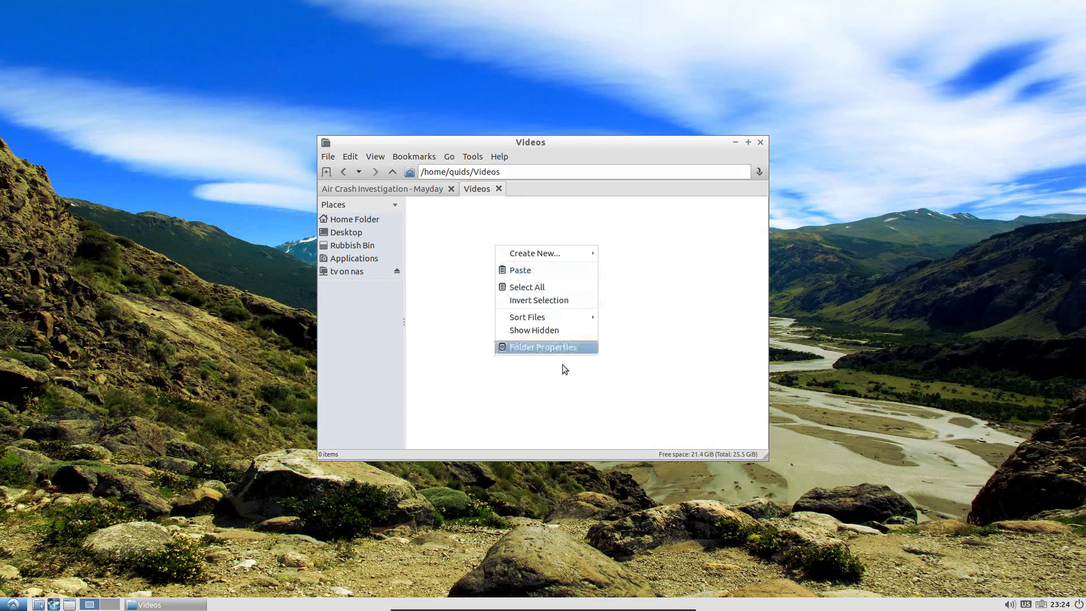
{"action": "left_click", "coordinate": [541, 270]}
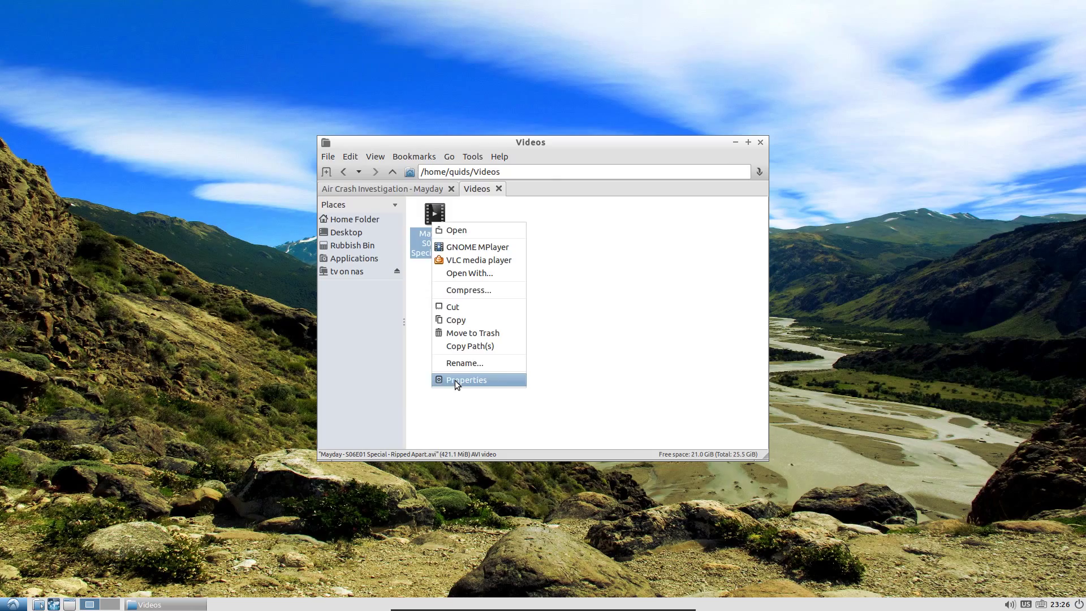
Set the pasted video to open with VLC media player.
{"action": "left_click", "coordinate": [456, 379]}
{"action": "left_click", "coordinate": [594, 315]}
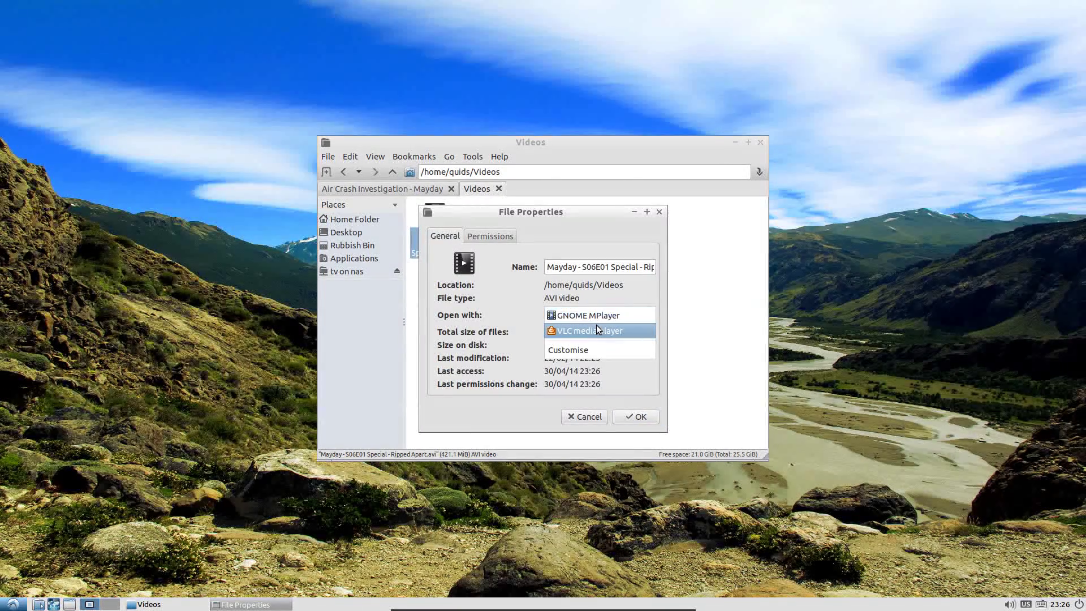
{"action": "left_click", "coordinate": [598, 331]}
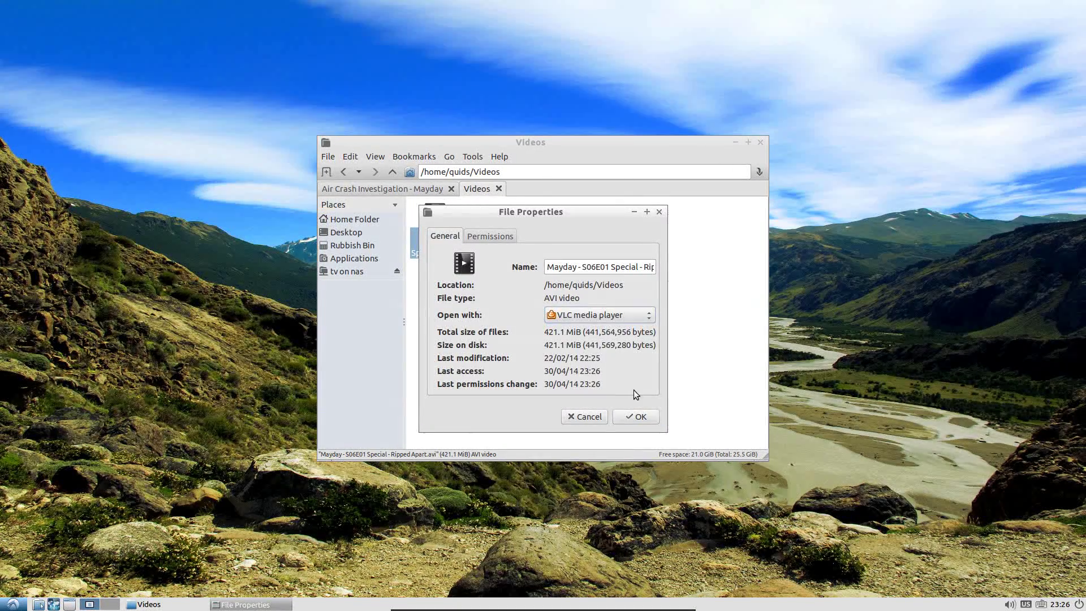
{"action": "left_click", "coordinate": [639, 417]}
Play the pasted Mayday video in VLC, then close the player.
{"action": "left_click", "coordinate": [472, 301]}
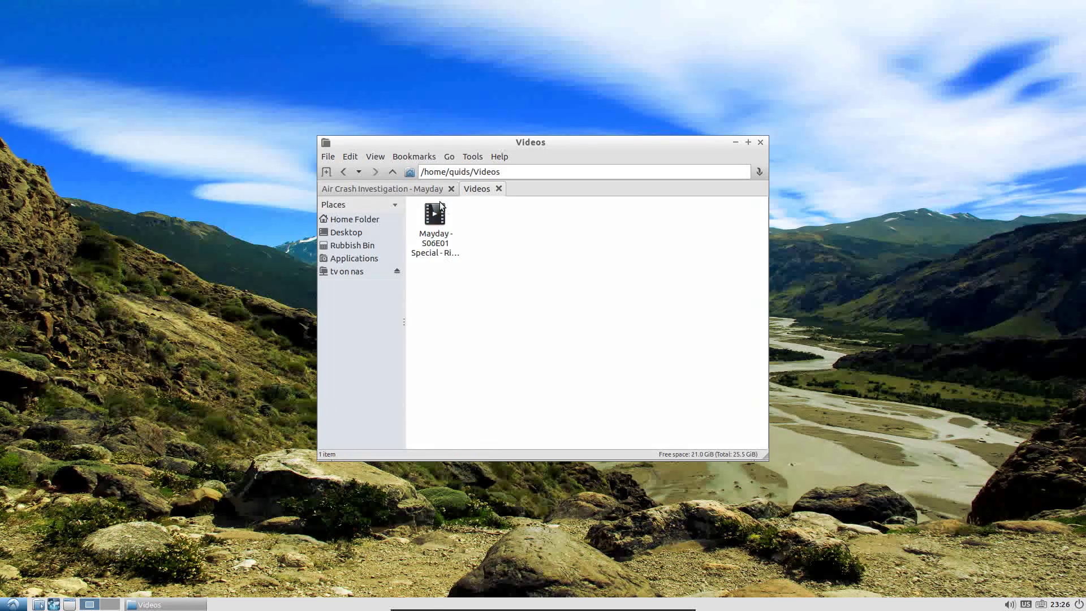
{"action": "left_click", "coordinate": [439, 213]}
{"action": "double_click", "coordinate": [439, 213]}
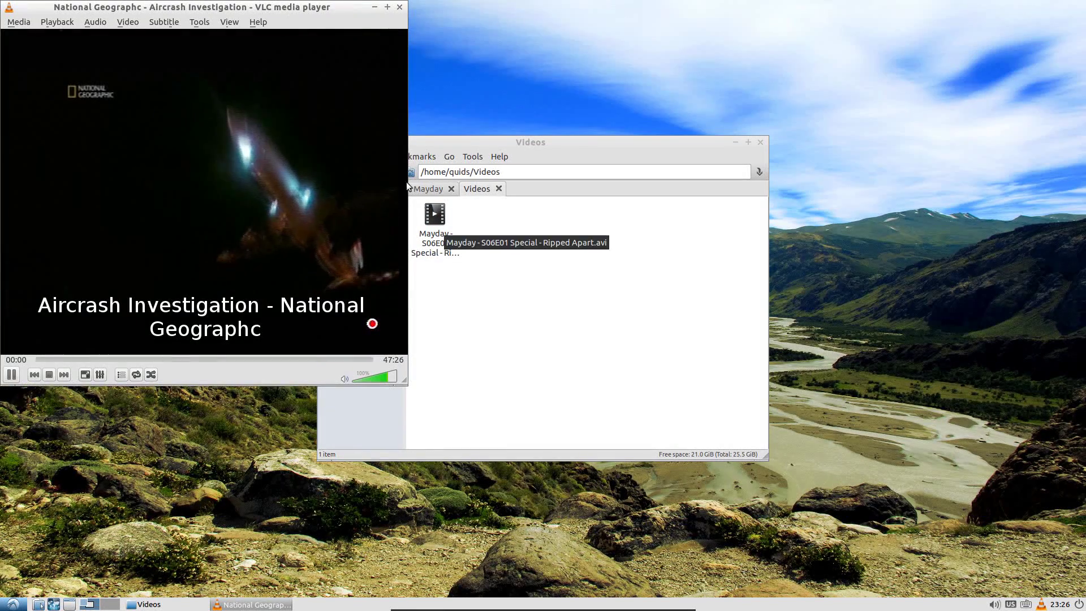
{"action": "left_click", "coordinate": [399, 8]}
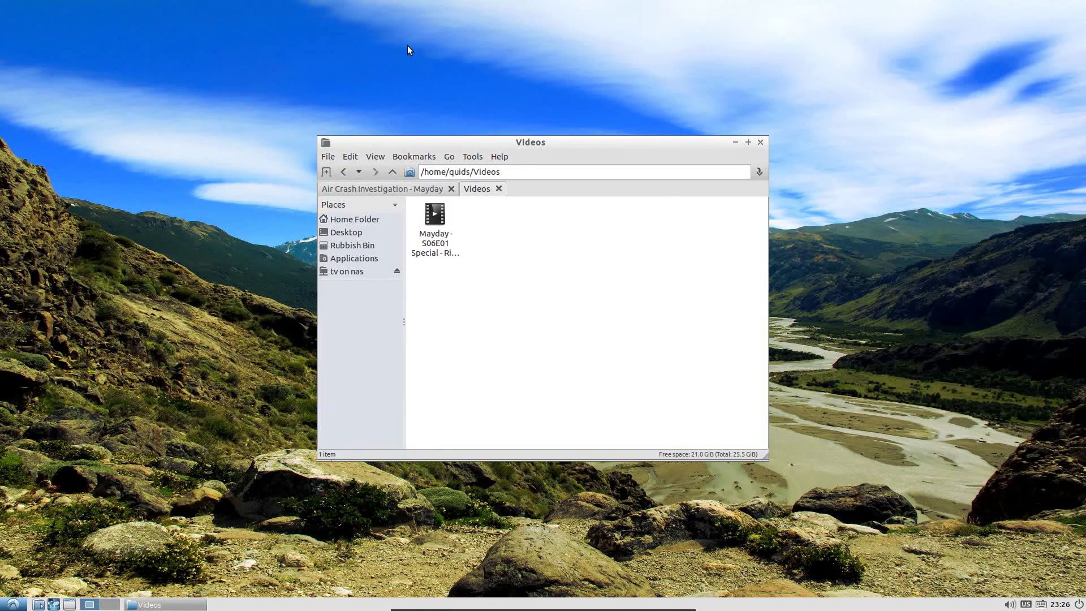
Close the Videos window and open Customise Look and Feel from Preferences.
{"action": "key", "text": "alt+F4"}
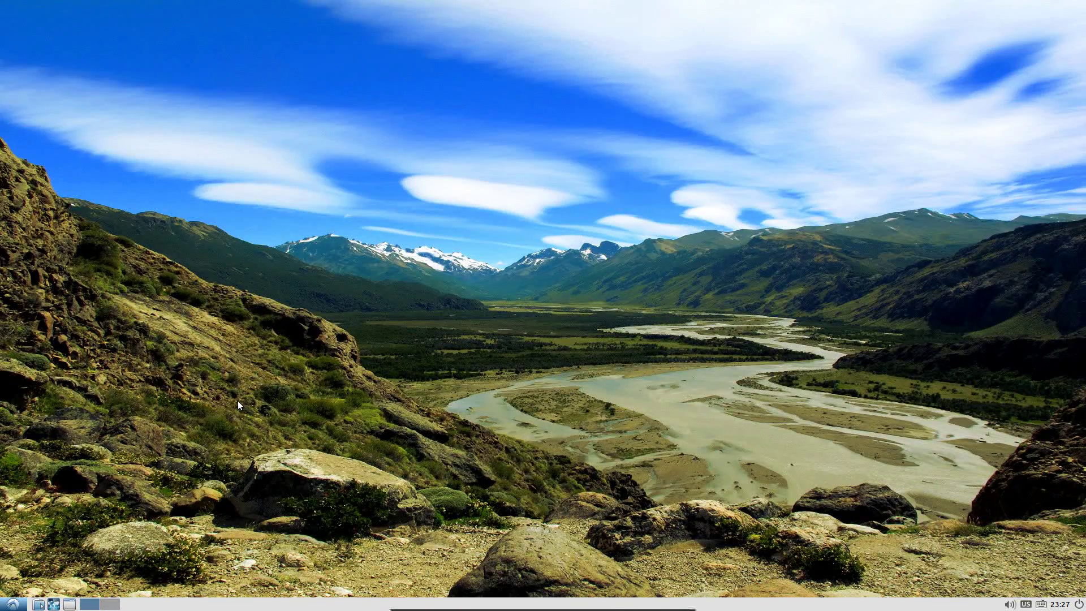
{"action": "left_click", "coordinate": [12, 603]}
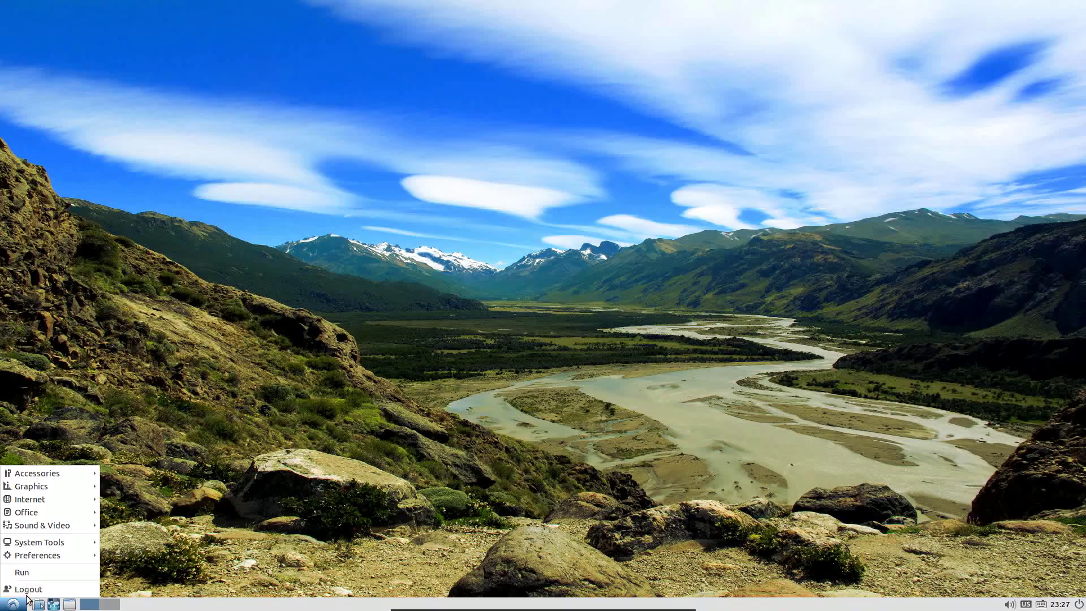
{"action": "mouse_move", "coordinate": [61, 551]}
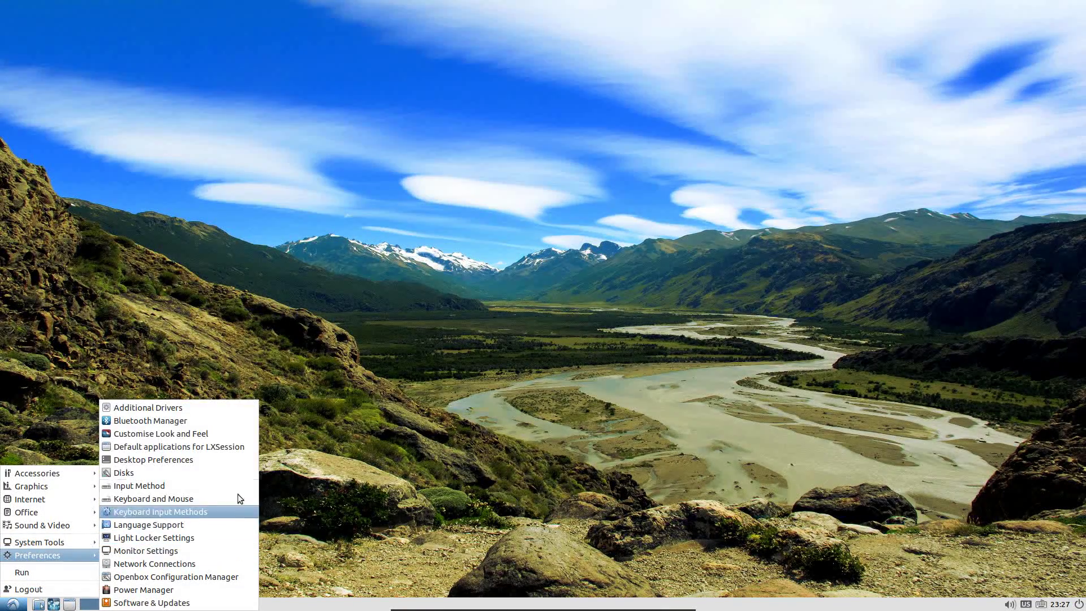
{"action": "left_click", "coordinate": [229, 433]}
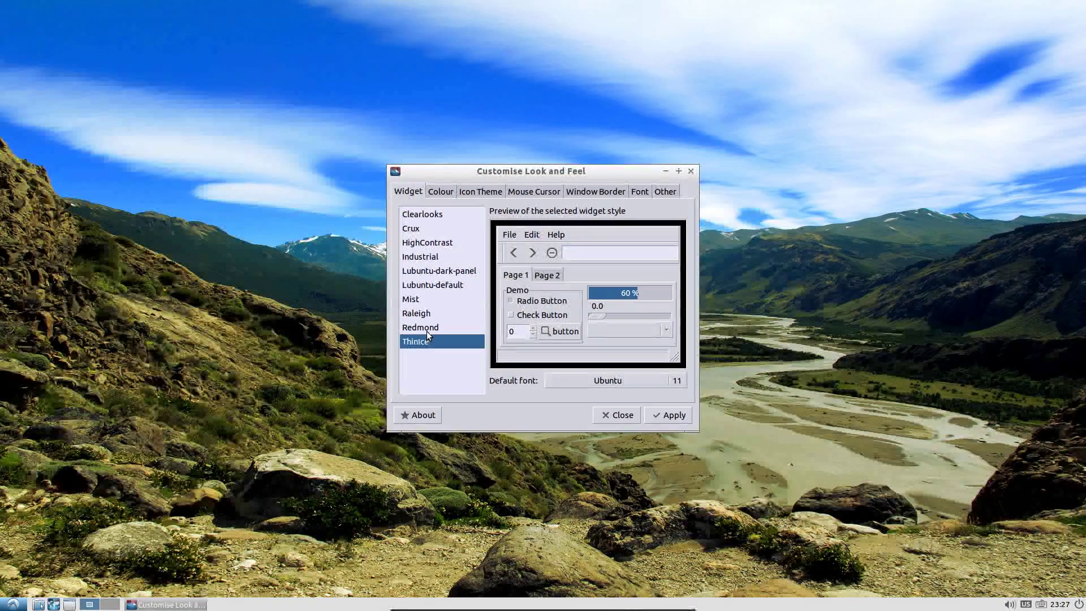
Preview Mist and Lubuntu-dark-panel, revert to Lubuntu-default, then view Colour and Icon Theme pages.
{"action": "left_click", "coordinate": [429, 298]}
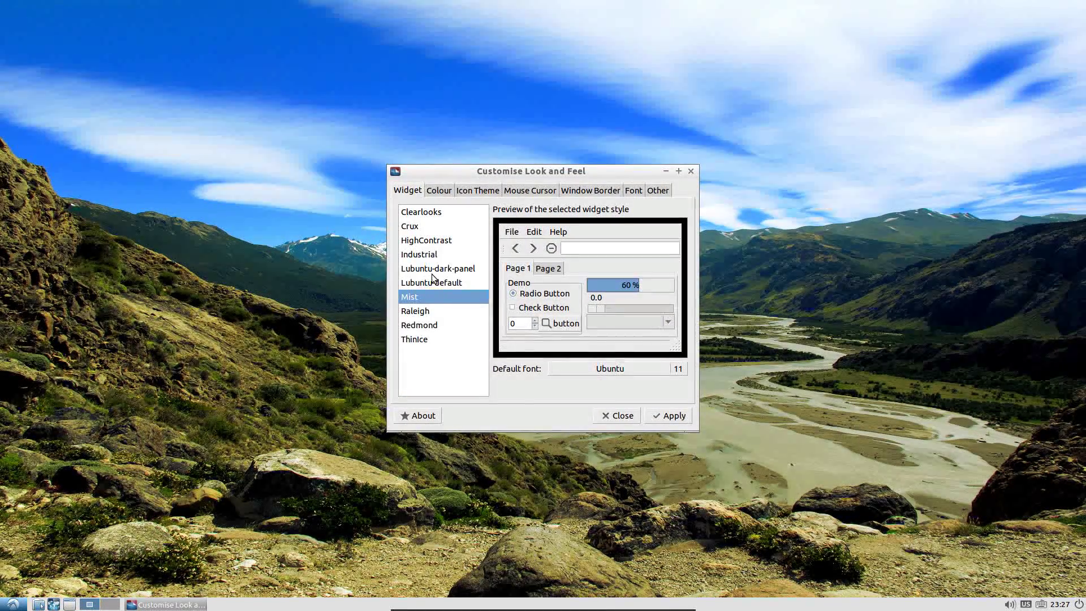
{"action": "left_click", "coordinate": [432, 269]}
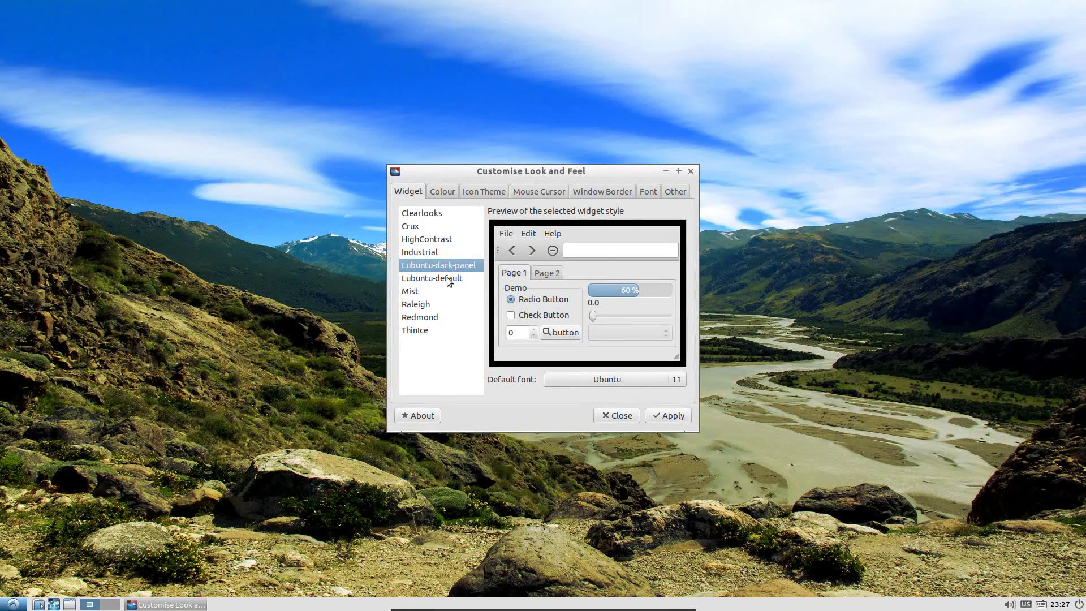
{"action": "left_click", "coordinate": [446, 277]}
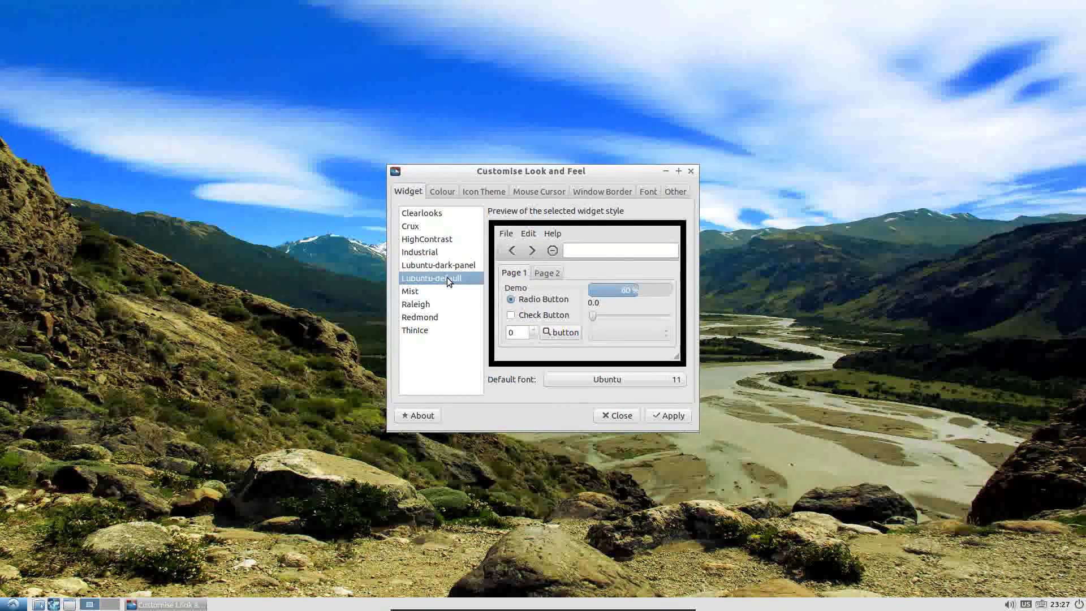
{"action": "left_click", "coordinate": [443, 192]}
{"action": "left_click", "coordinate": [481, 193]}
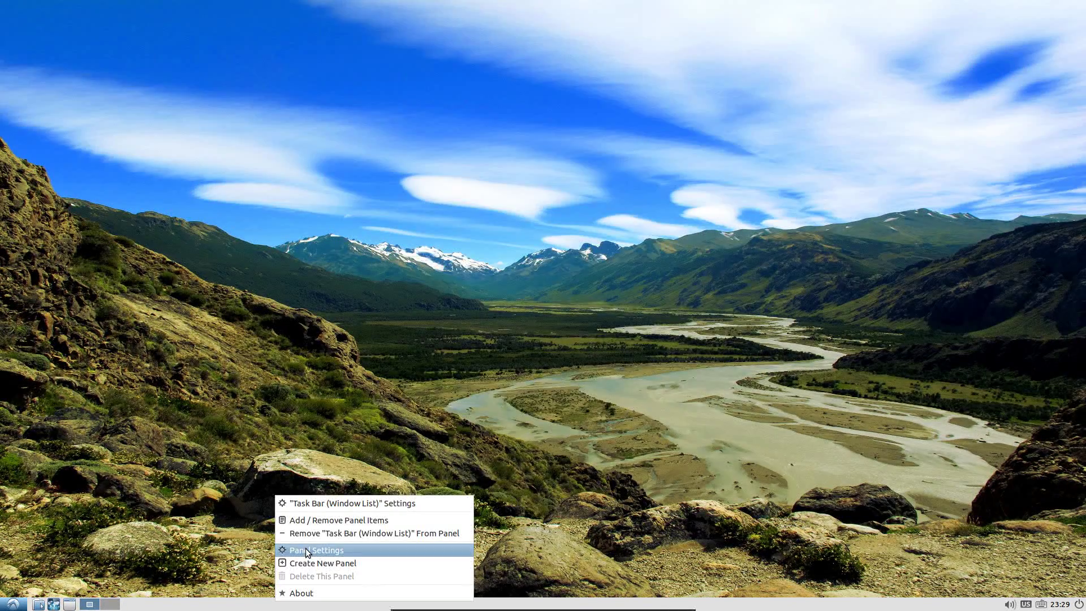
Try the panel on left, right and top edges, return it to bottom, set solid colour background.
{"action": "left_click", "coordinate": [305, 548]}
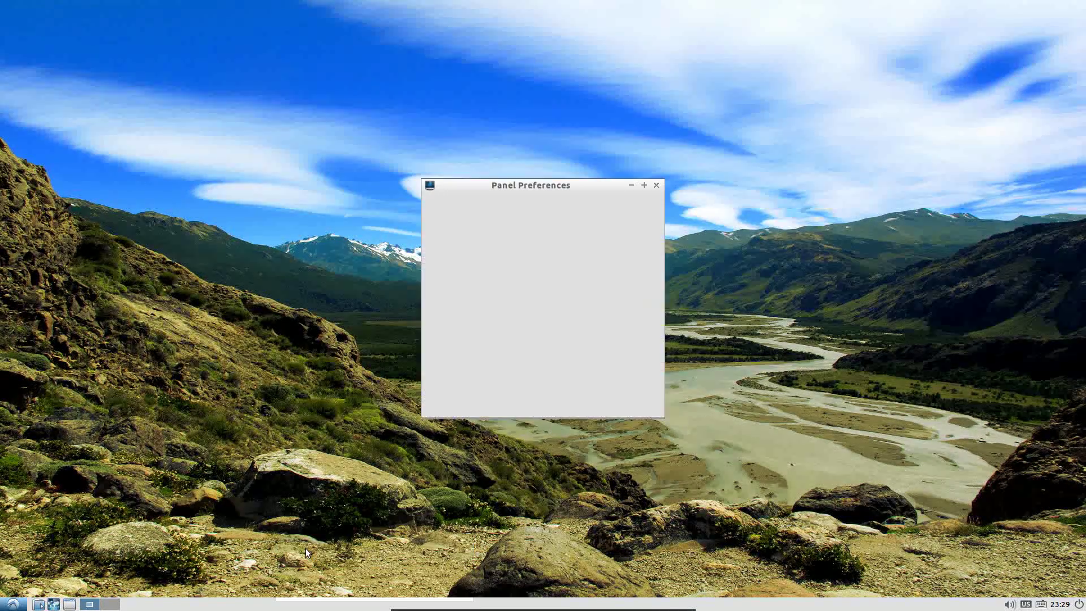
{"action": "left_click", "coordinate": [461, 267]}
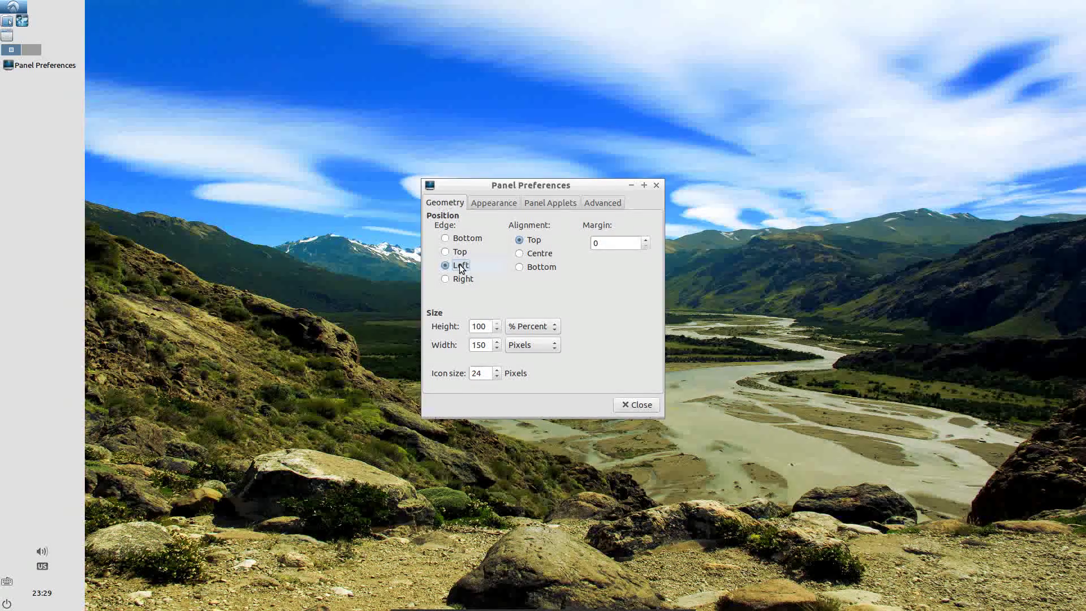
{"action": "left_click", "coordinate": [459, 279]}
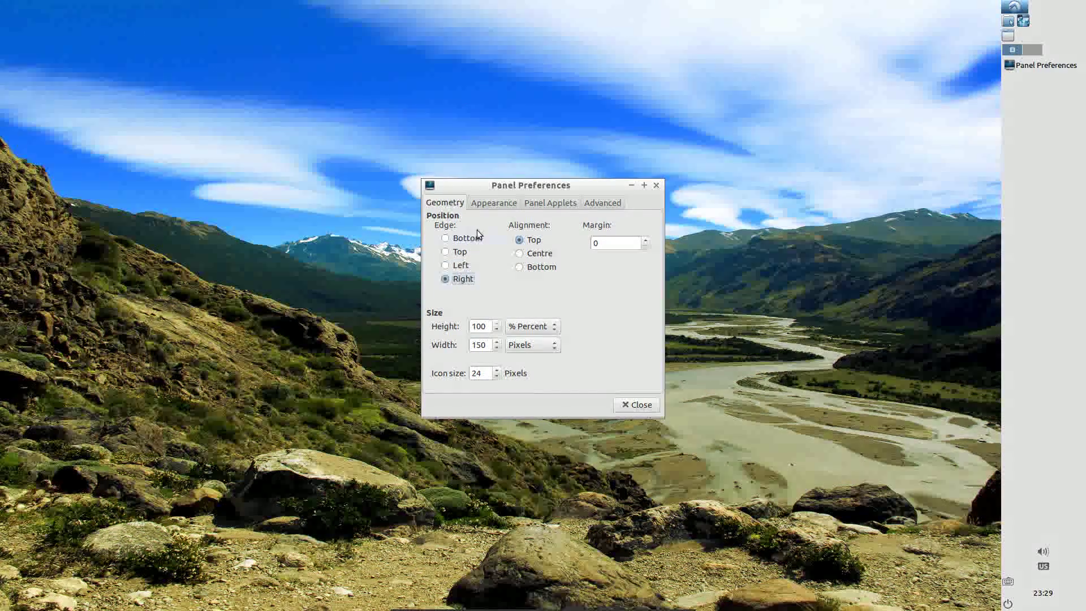
{"action": "left_click", "coordinate": [464, 252]}
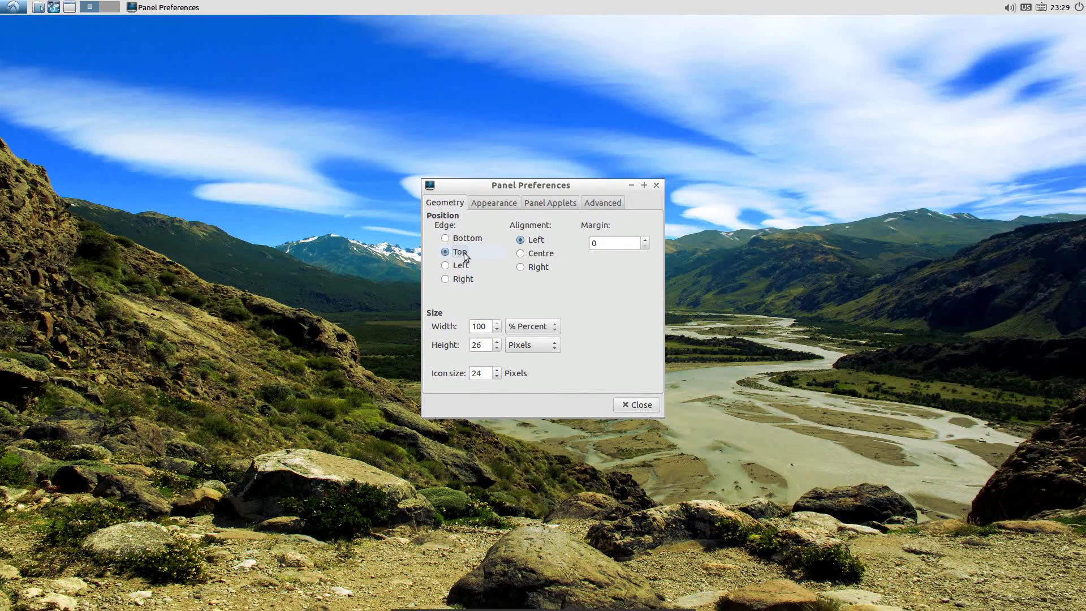
{"action": "left_click", "coordinate": [453, 239]}
{"action": "left_click", "coordinate": [494, 202]}
{"action": "left_click", "coordinate": [467, 247]}
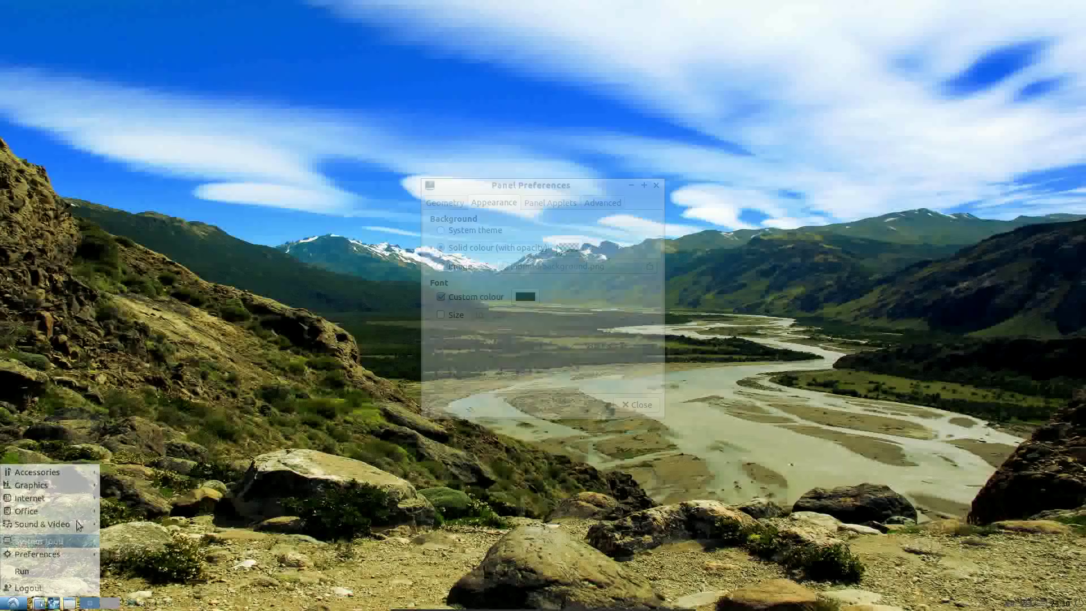
Browse the Accessories, Graphics, Internet, Sound & Video and System Tools menu categories.
{"action": "mouse_move", "coordinate": [84, 470]}
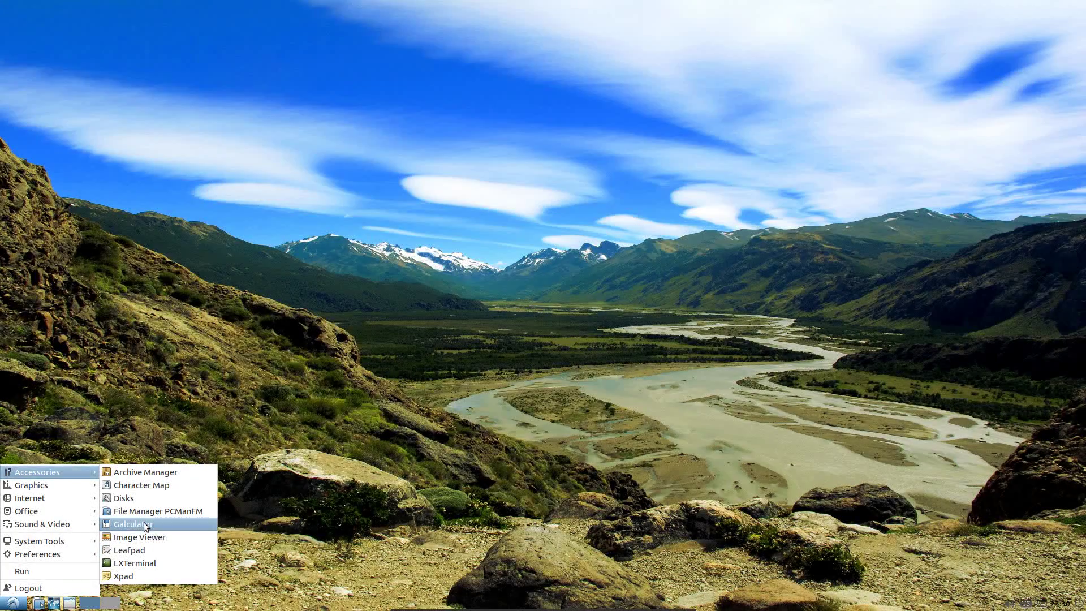
{"action": "mouse_move", "coordinate": [50, 483]}
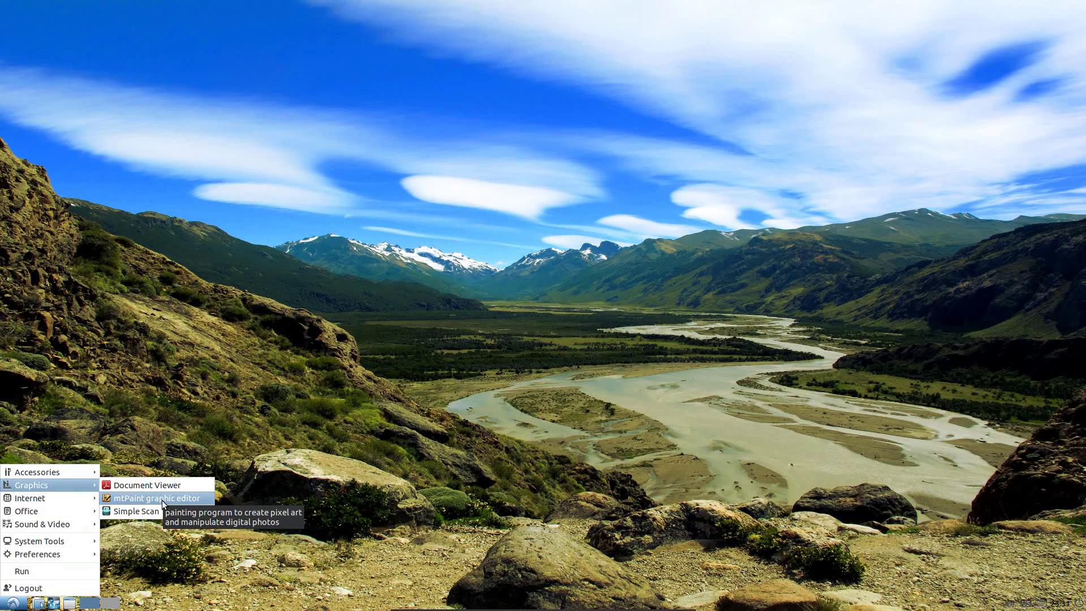
{"action": "mouse_move", "coordinate": [94, 502]}
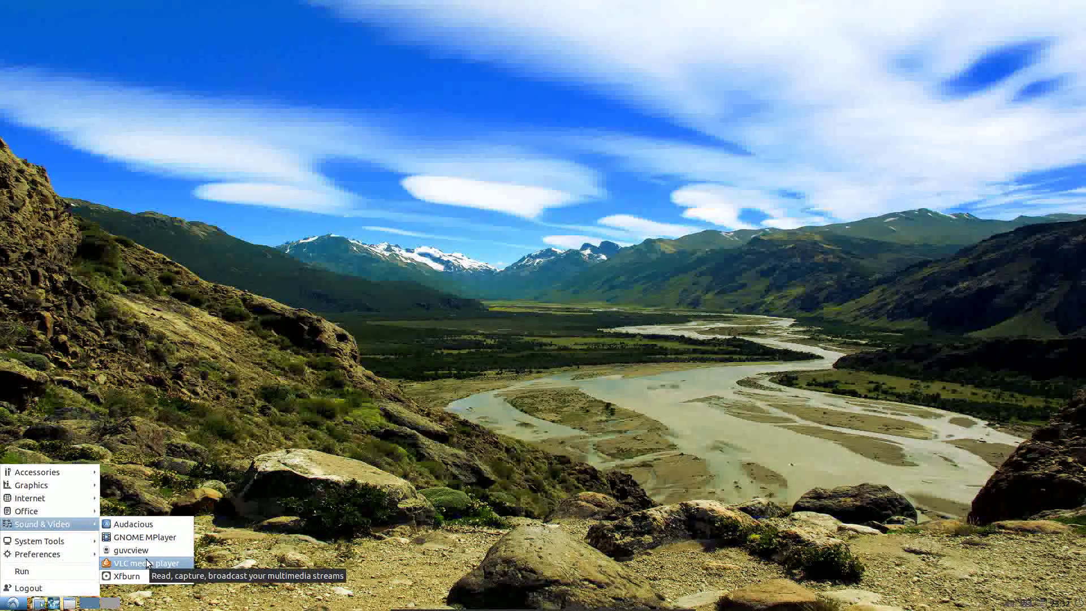
{"action": "mouse_move", "coordinate": [51, 541]}
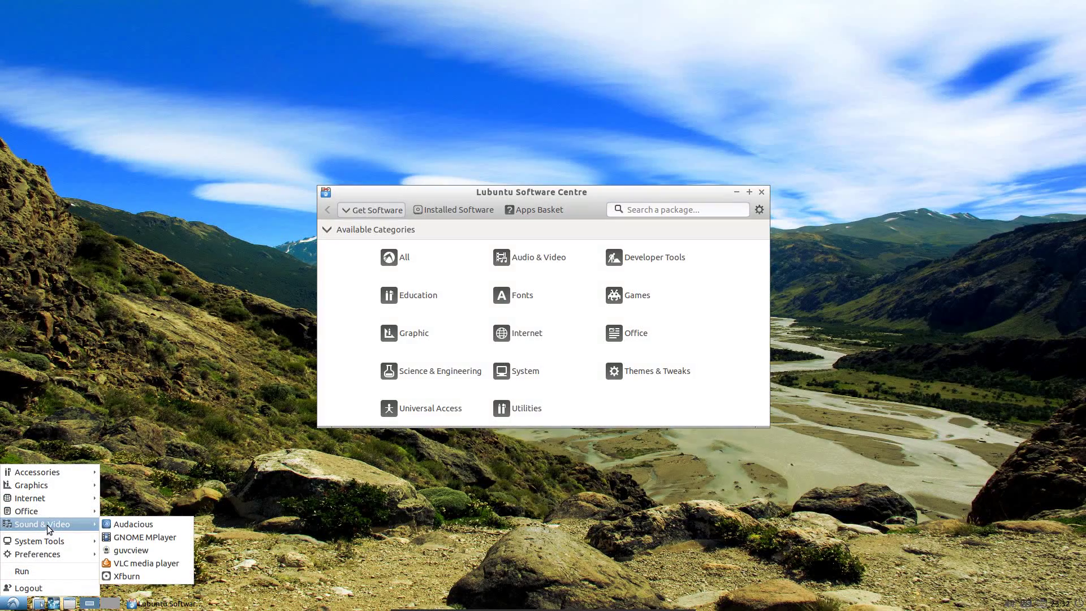
Search Lubuntu Software Centre for 'chromium' and select the Chromium web browser.
{"action": "mouse_move", "coordinate": [60, 554]}
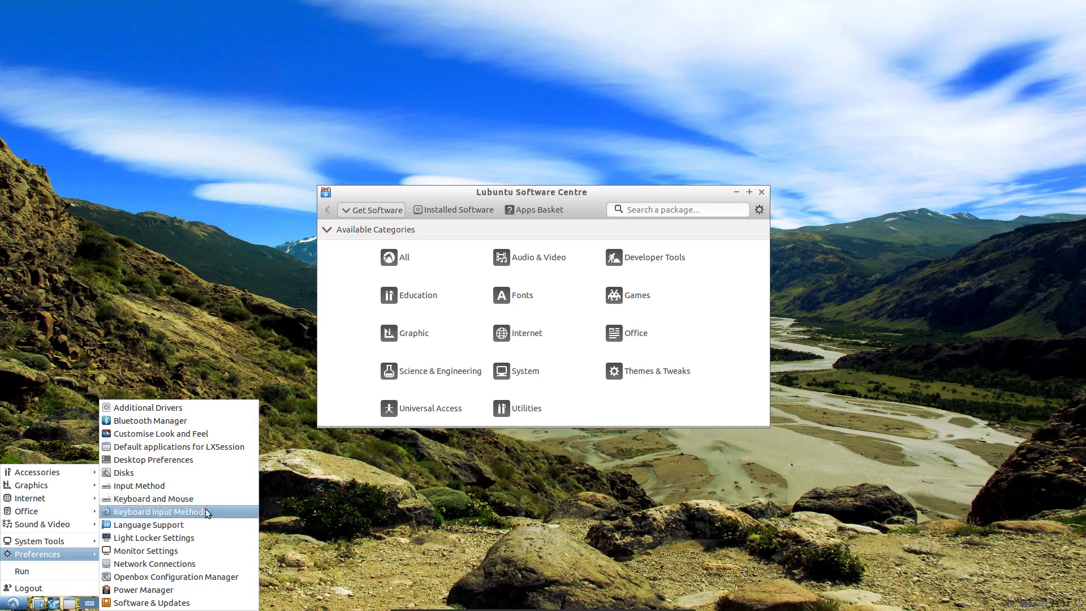
{"action": "left_click", "coordinate": [233, 574]}
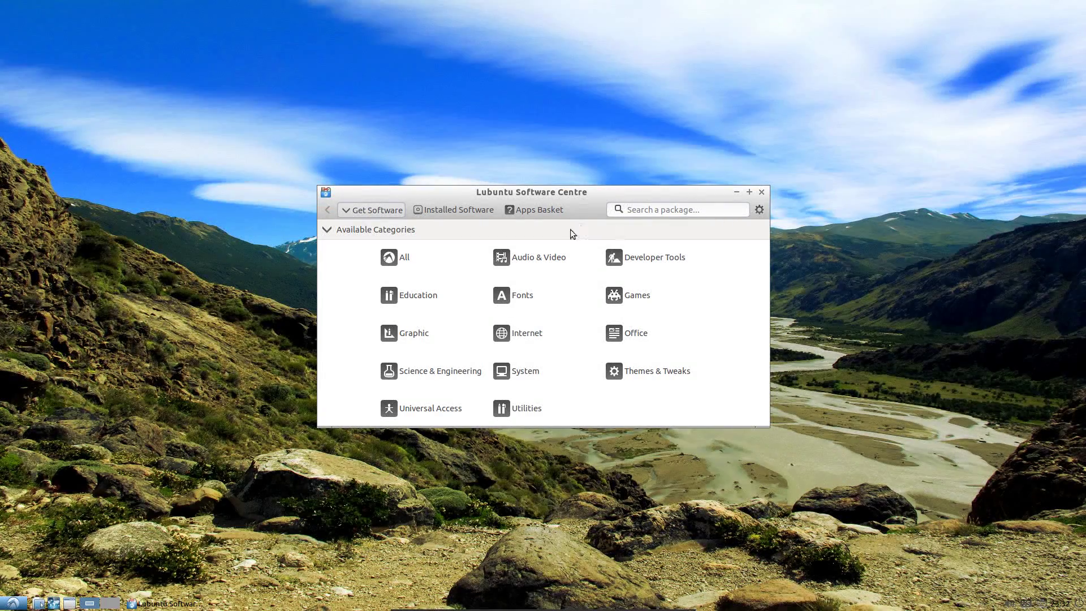
{"action": "left_click", "coordinate": [708, 205]}
{"action": "type", "text": "chrom"}
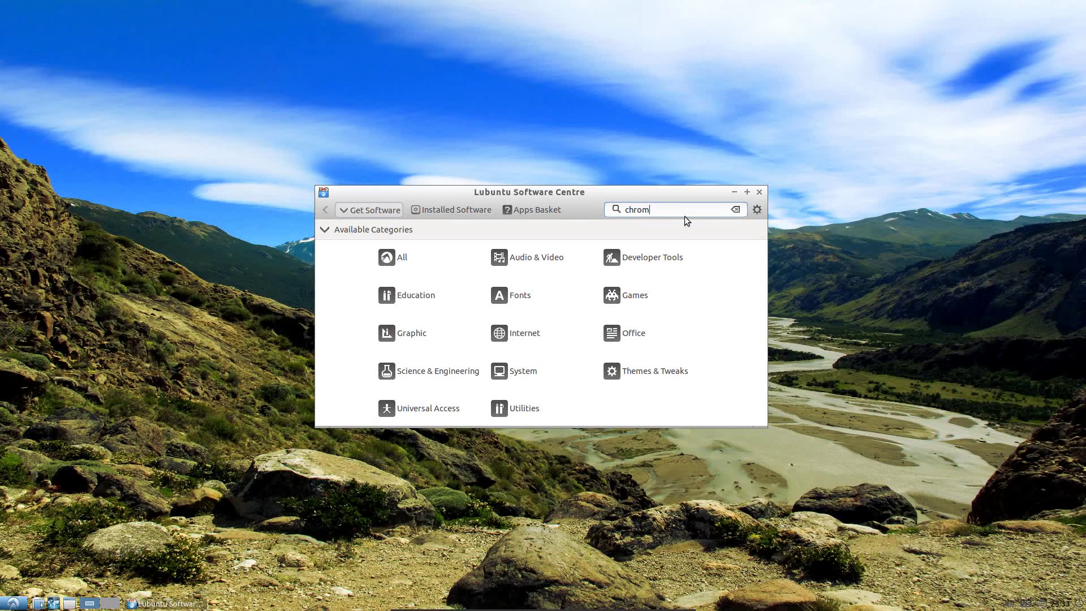
{"action": "type", "text": "ium"}
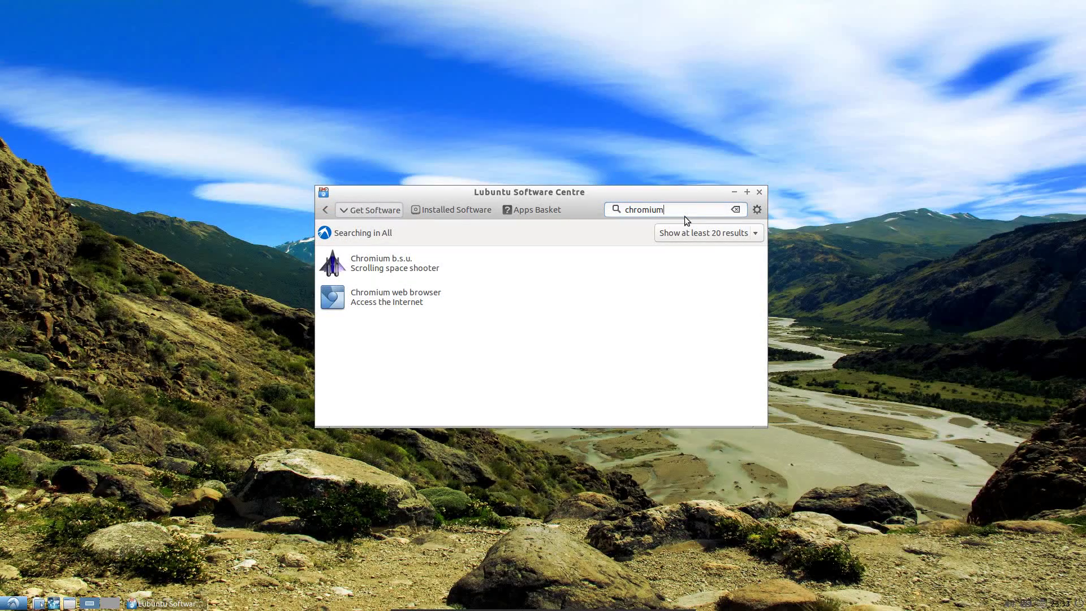
{"action": "left_click", "coordinate": [377, 303]}
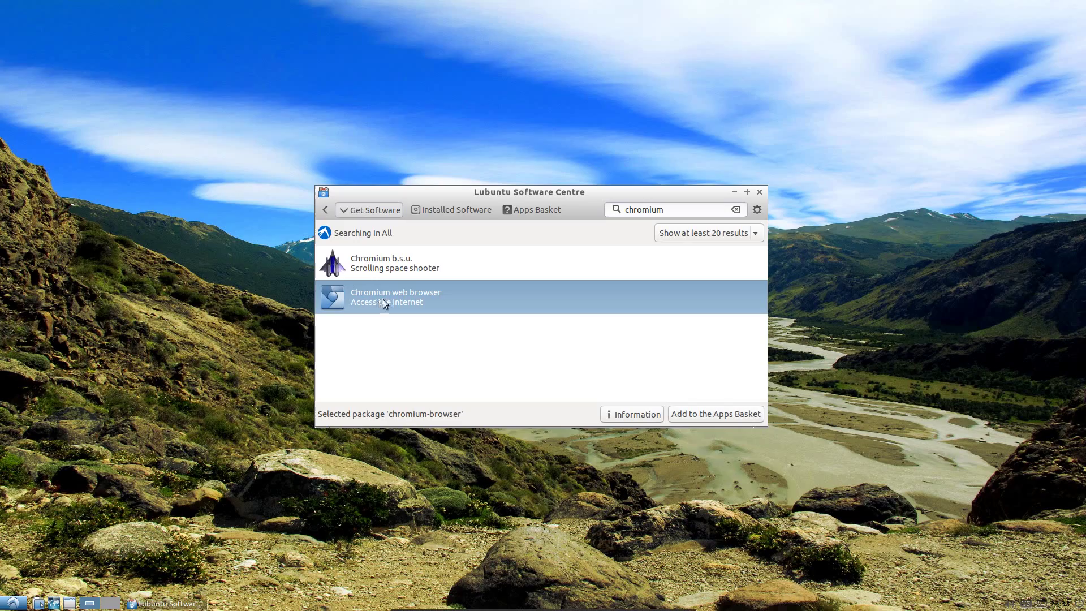
Add Chromium to the Apps Basket and start installing the Chromium-browser package.
{"action": "left_click", "coordinate": [687, 412]}
{"action": "left_click", "coordinate": [537, 208]}
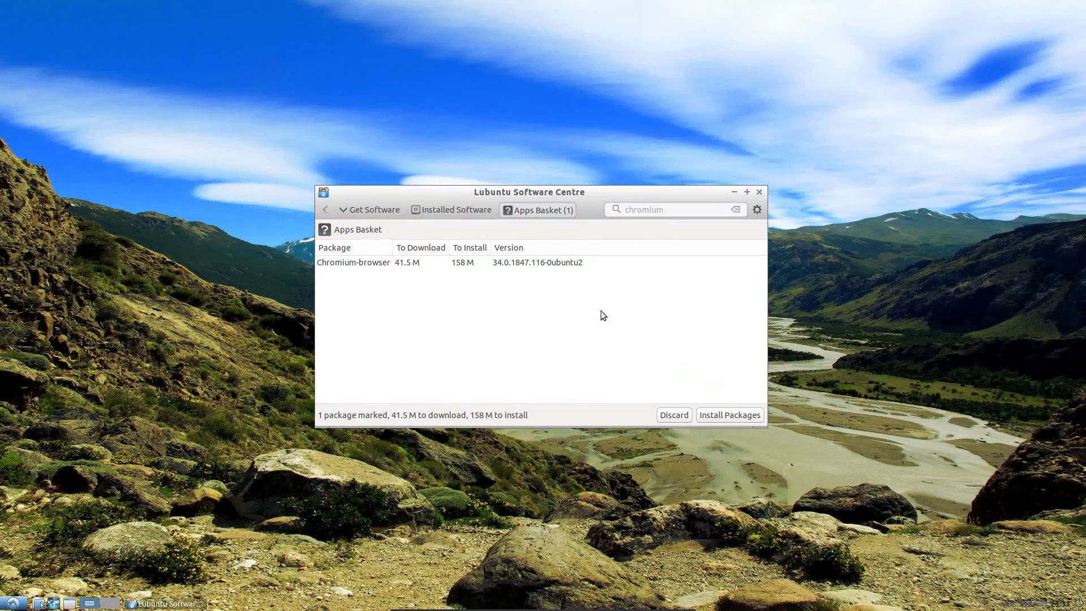
{"action": "left_click", "coordinate": [375, 262]}
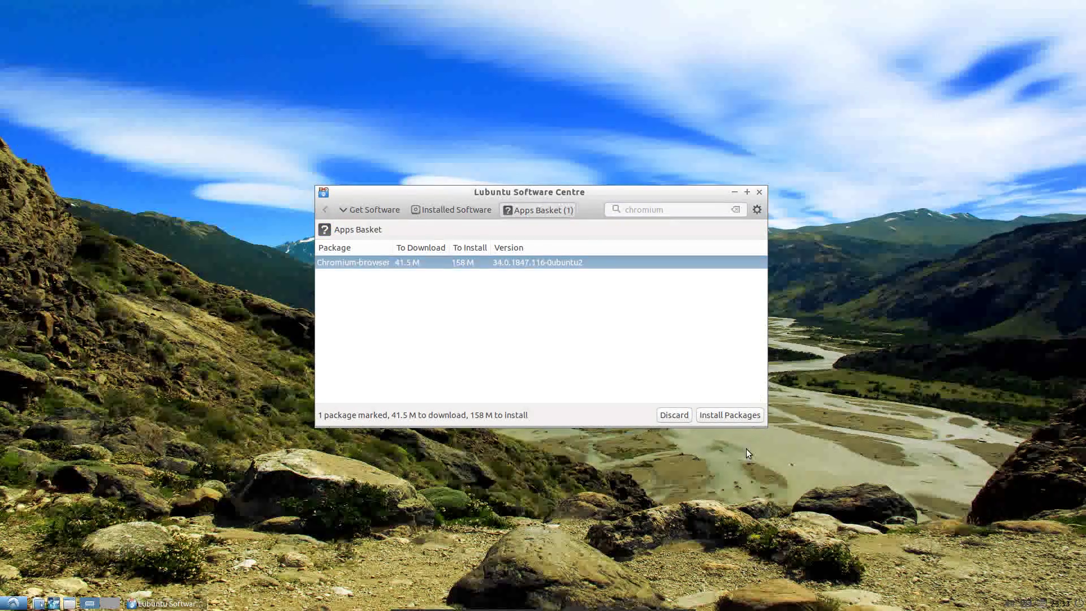
{"action": "left_click", "coordinate": [711, 414]}
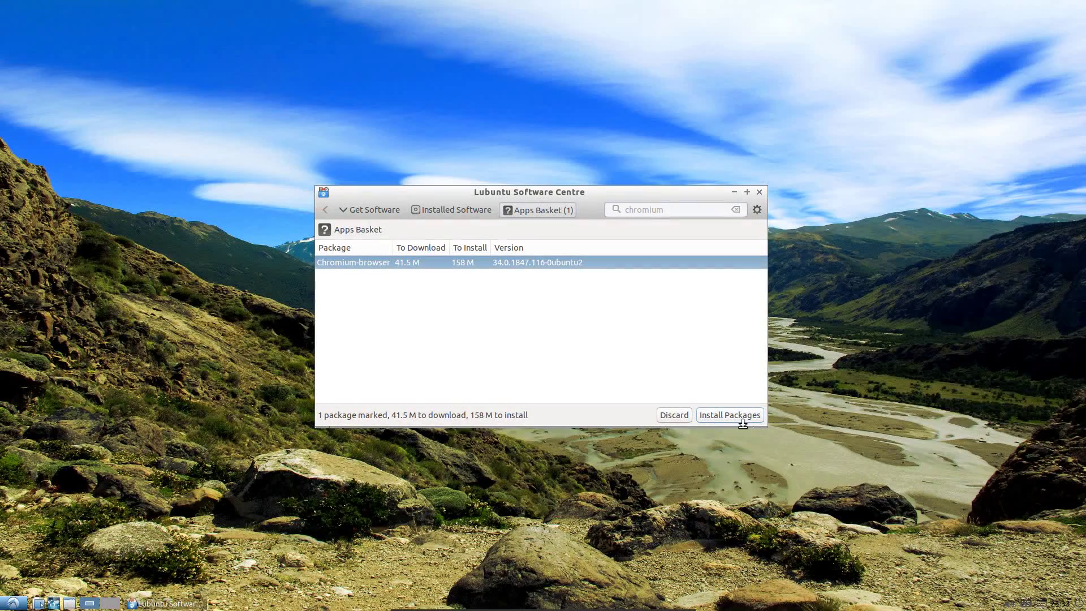